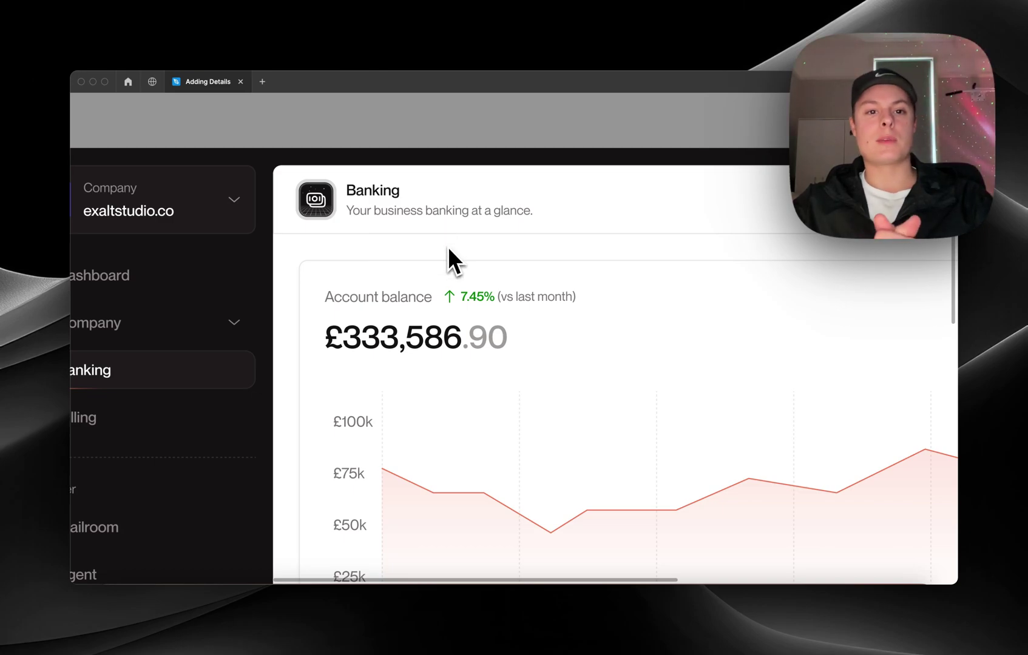
Place a copy of the white banknote glyph outside the icon tile to its right and recolour it black
{"action": "scroll", "coordinate": [448, 246], "scroll_direction": "down", "scroll_amount": 10}
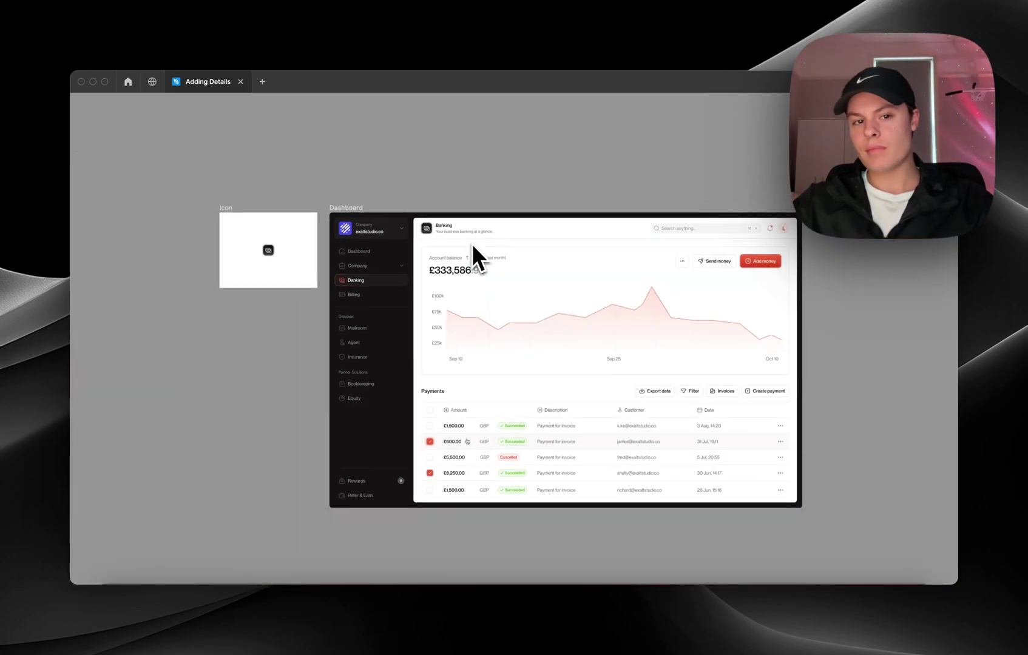
{"action": "scroll", "coordinate": [358, 273], "scroll_direction": "up", "scroll_amount": 15}
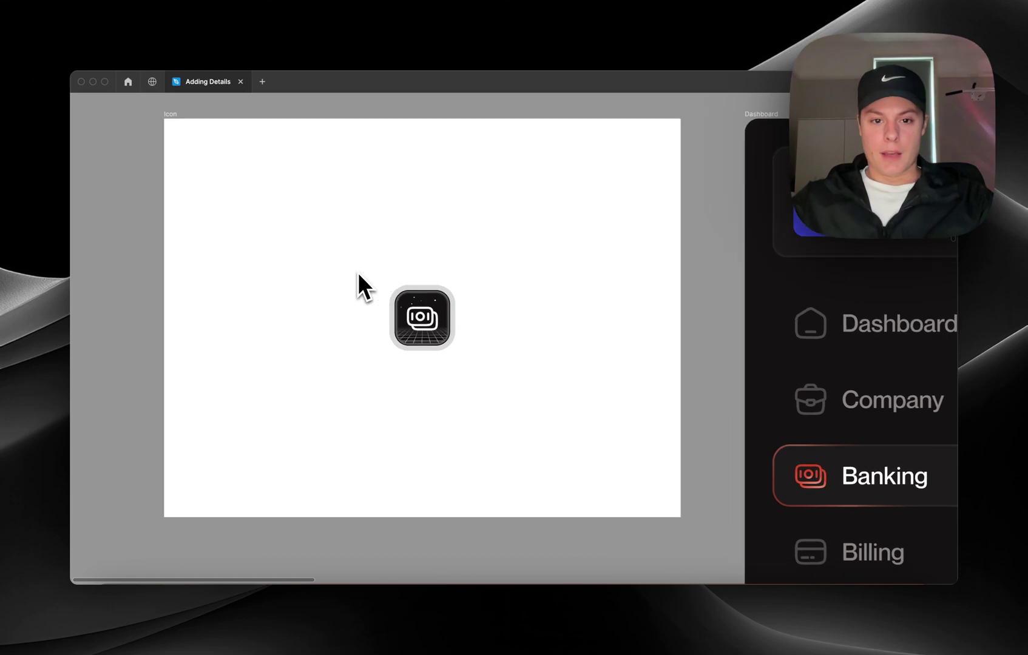
{"action": "scroll", "coordinate": [358, 273], "scroll_direction": "up", "scroll_amount": 1}
{"action": "left_click", "coordinate": [449, 311]}
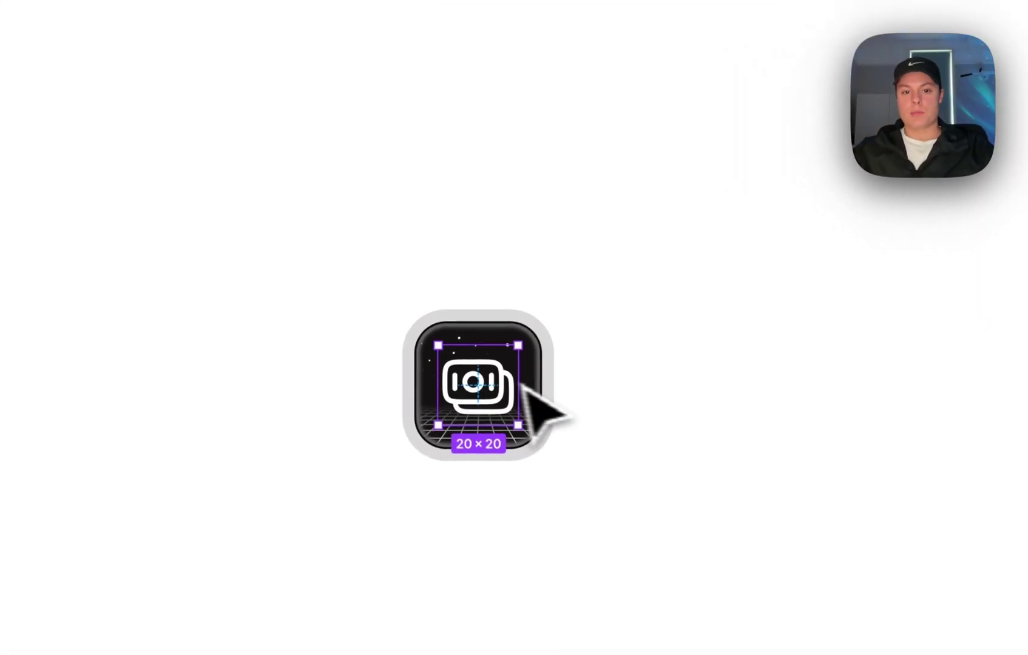
{"action": "left_click_drag", "start_coordinate": [493, 401], "coordinate": [665, 404]}
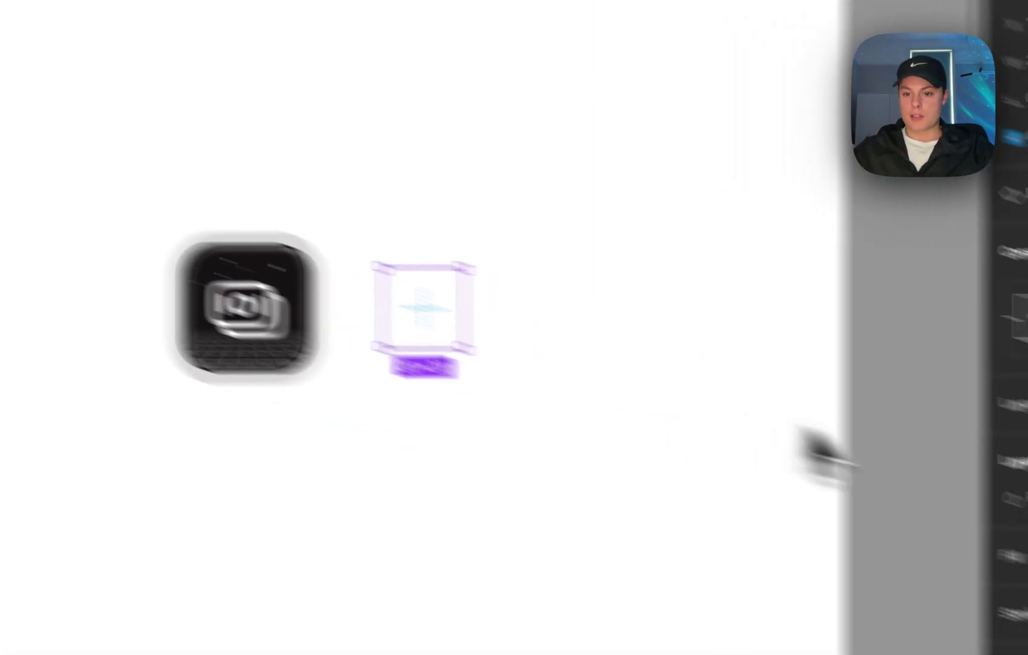
{"action": "left_click", "coordinate": [712, 478]}
{"action": "left_click_drag", "start_coordinate": [577, 234], "coordinate": [567, 275]}
{"action": "left_click", "coordinate": [200, 386]}
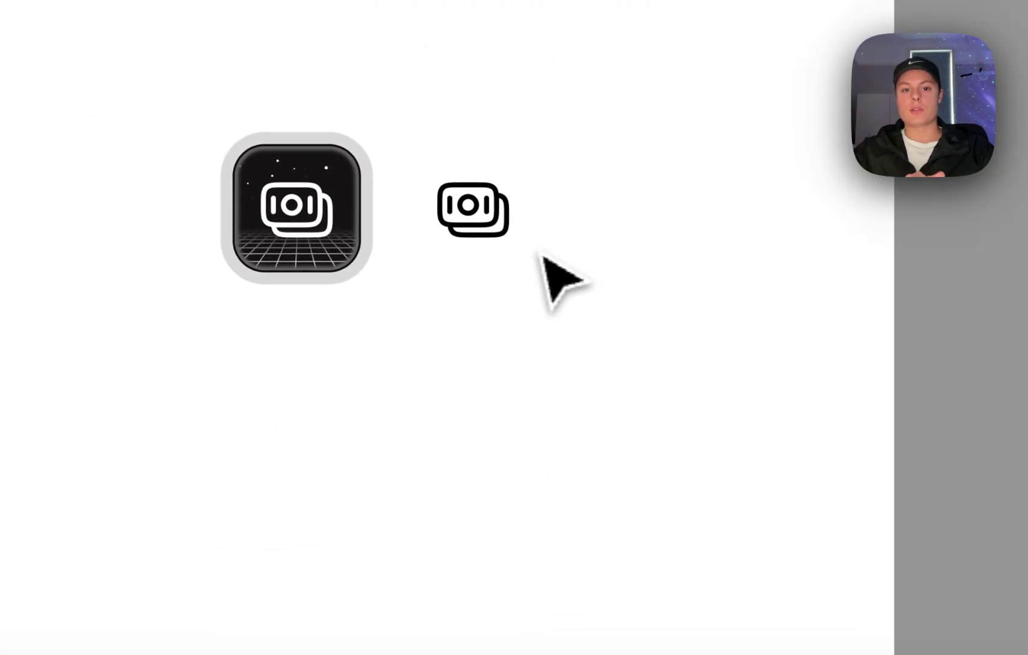
{"action": "left_click", "coordinate": [488, 226]}
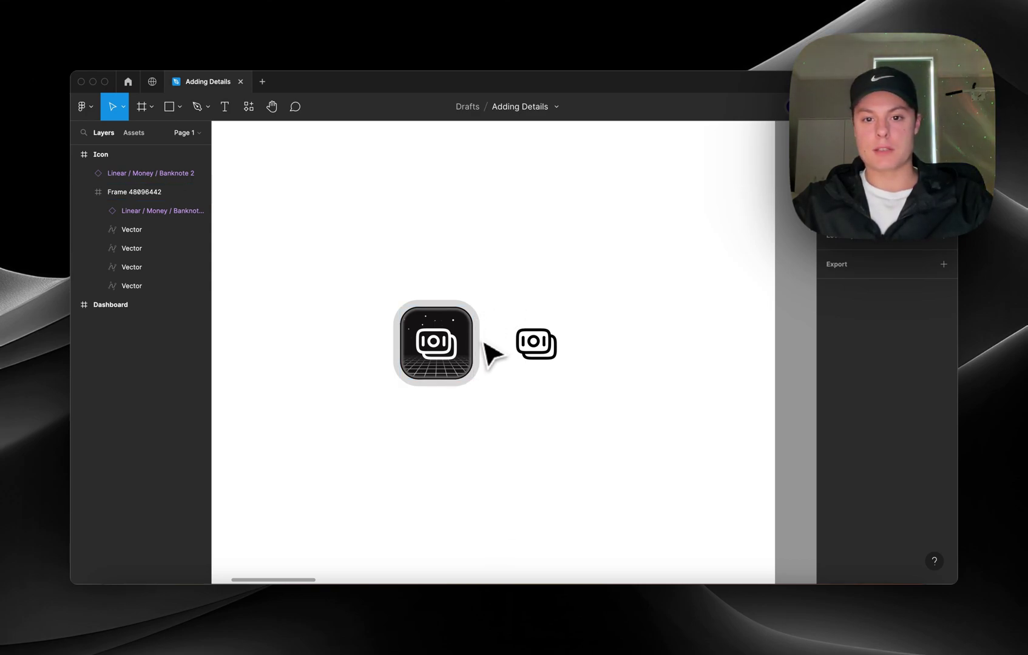
Duplicate the 32 × 32 banknote icon tile to the left of the original and expand the copy's layers
{"action": "scroll", "coordinate": [486, 344], "scroll_direction": "down", "scroll_amount": 3}
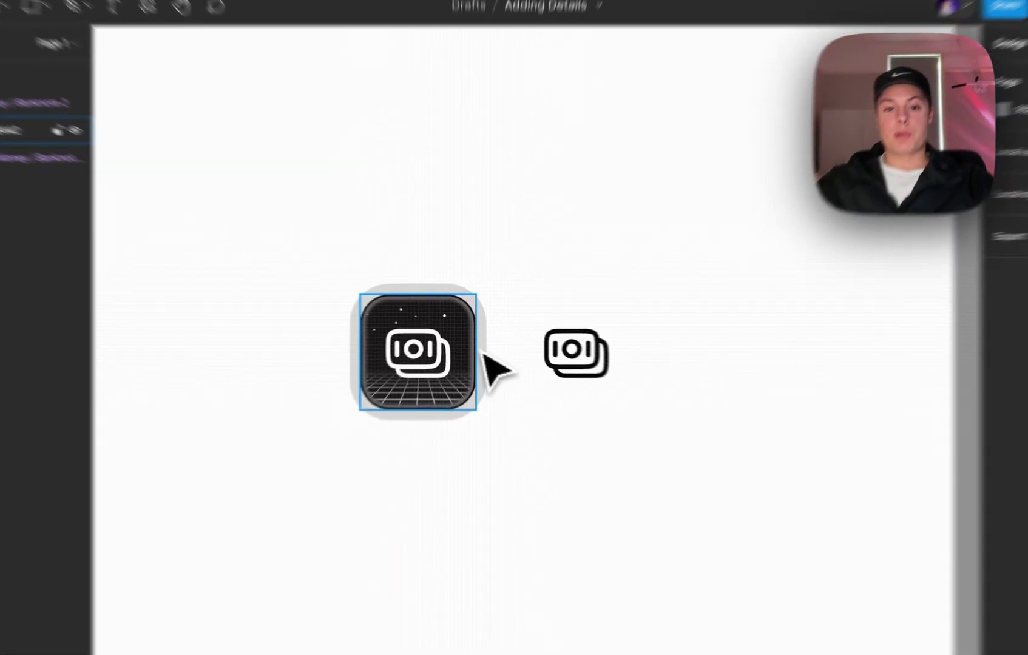
{"action": "left_click", "coordinate": [477, 339]}
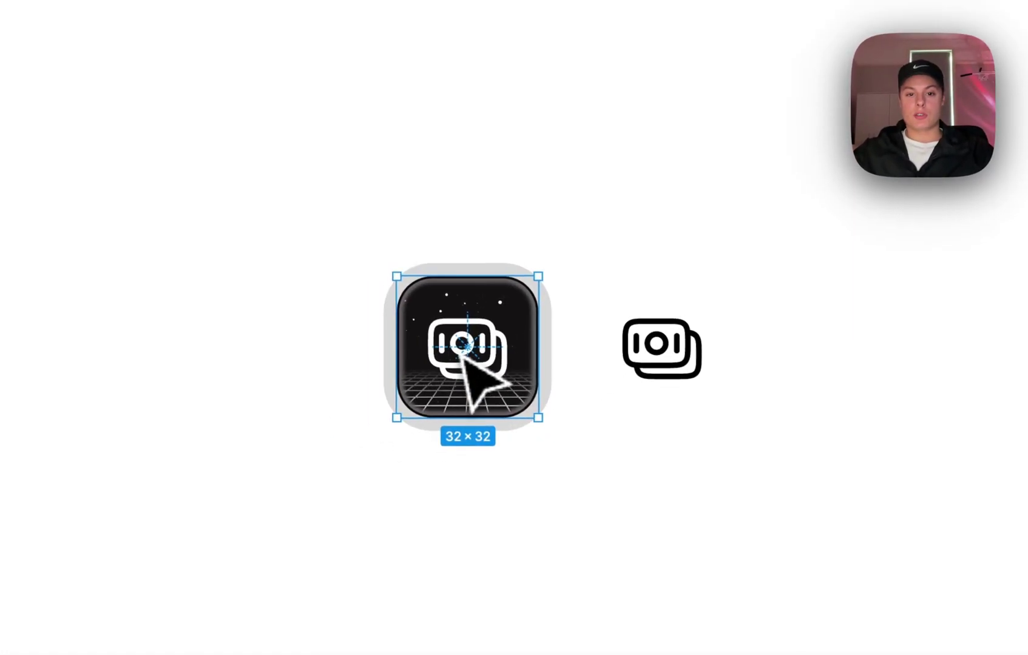
{"action": "left_click_drag", "start_coordinate": [536, 327], "coordinate": [304, 322]}
{"action": "scroll", "coordinate": [302, 321], "scroll_direction": "up", "scroll_amount": 1}
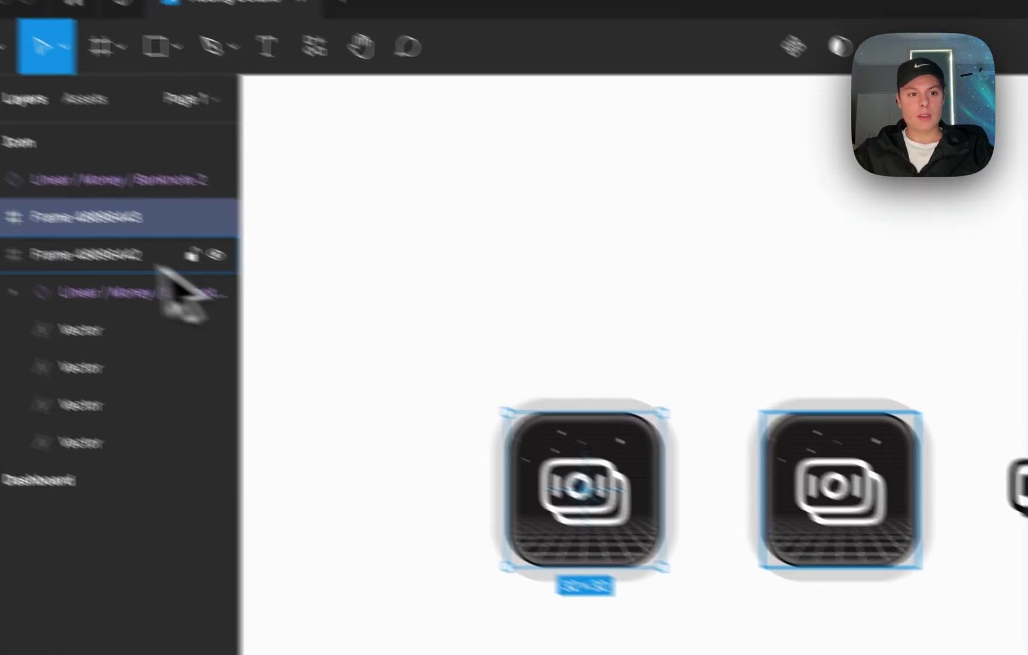
{"action": "left_click", "coordinate": [89, 237]}
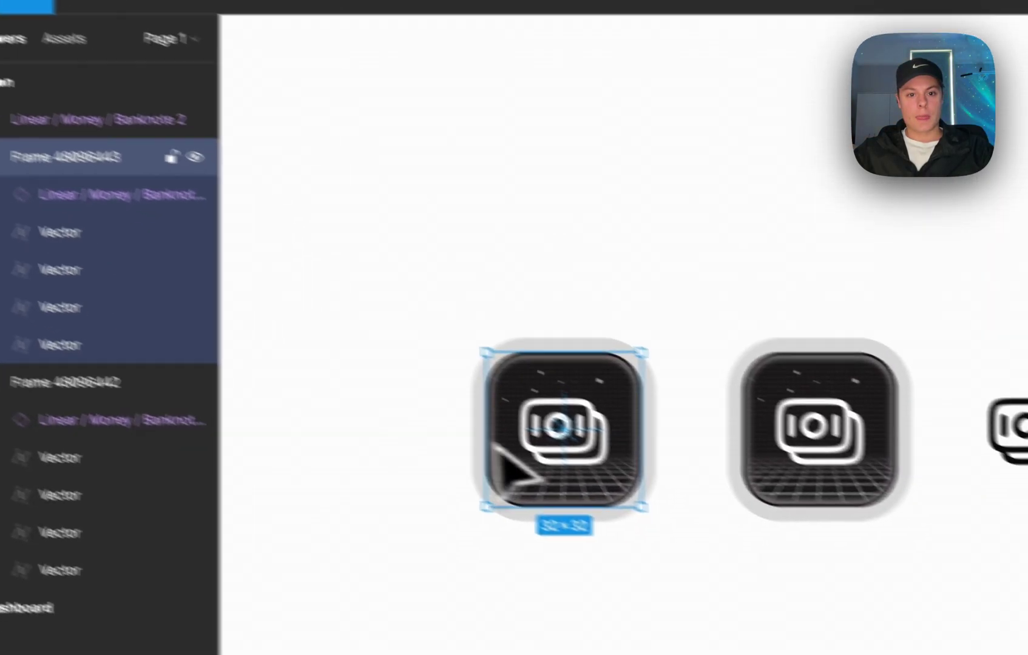
Examine the duplicated tile's details up close and open its fill colour settings
{"action": "scroll", "coordinate": [657, 502], "scroll_direction": "up", "scroll_amount": 3}
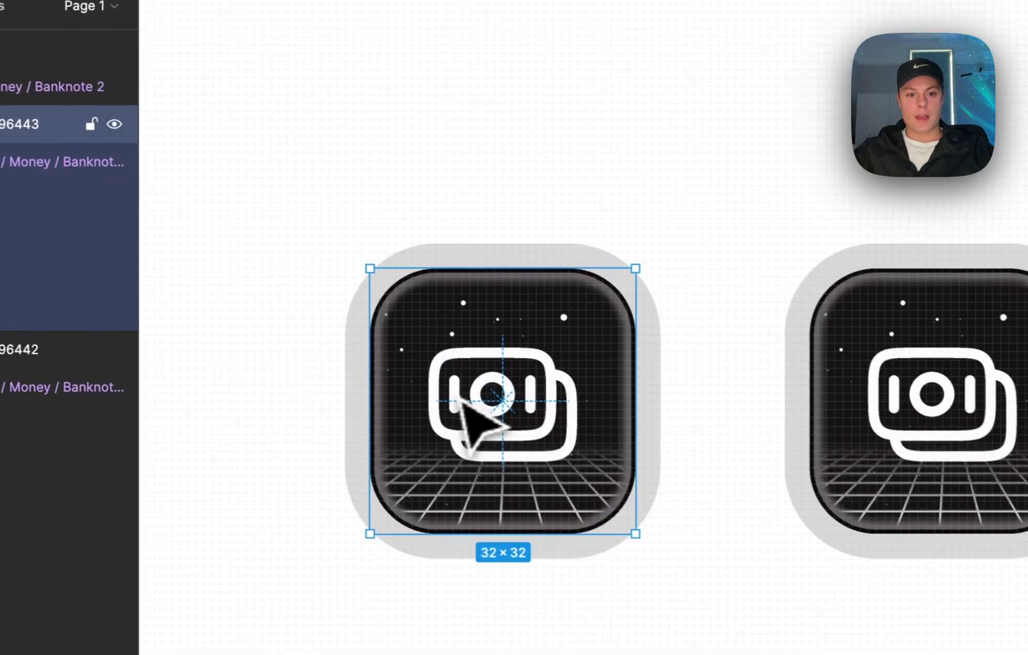
{"action": "double_click", "coordinate": [615, 591]}
{"action": "key", "text": "Escape"}
{"action": "left_click", "coordinate": [476, 319]}
{"action": "key", "text": "Escape"}
{"action": "left_click", "coordinate": [449, 308]}
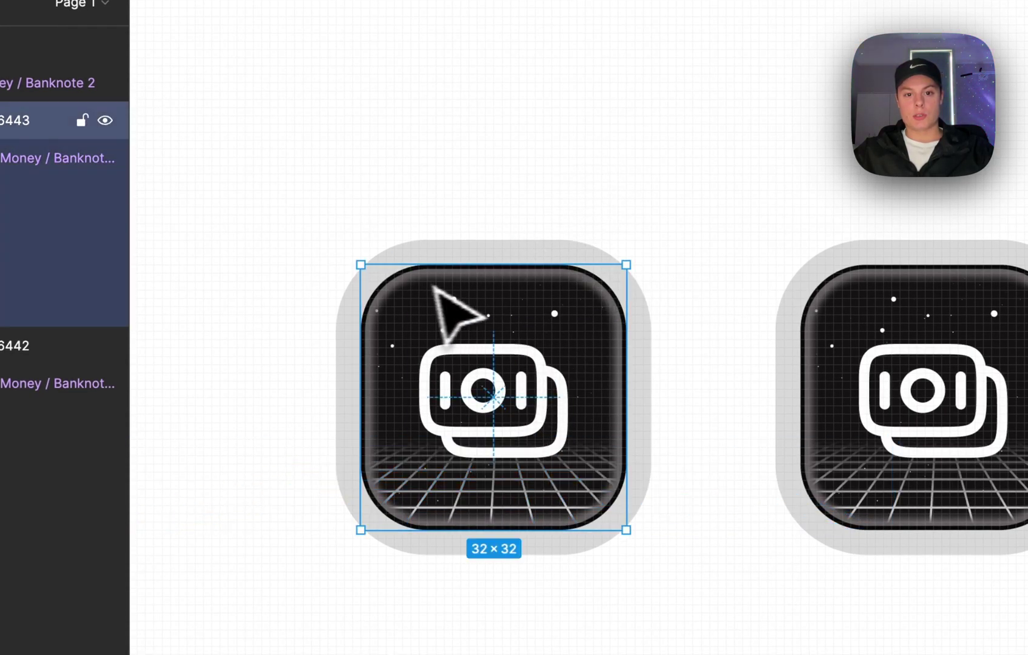
{"action": "key", "text": "Escape"}
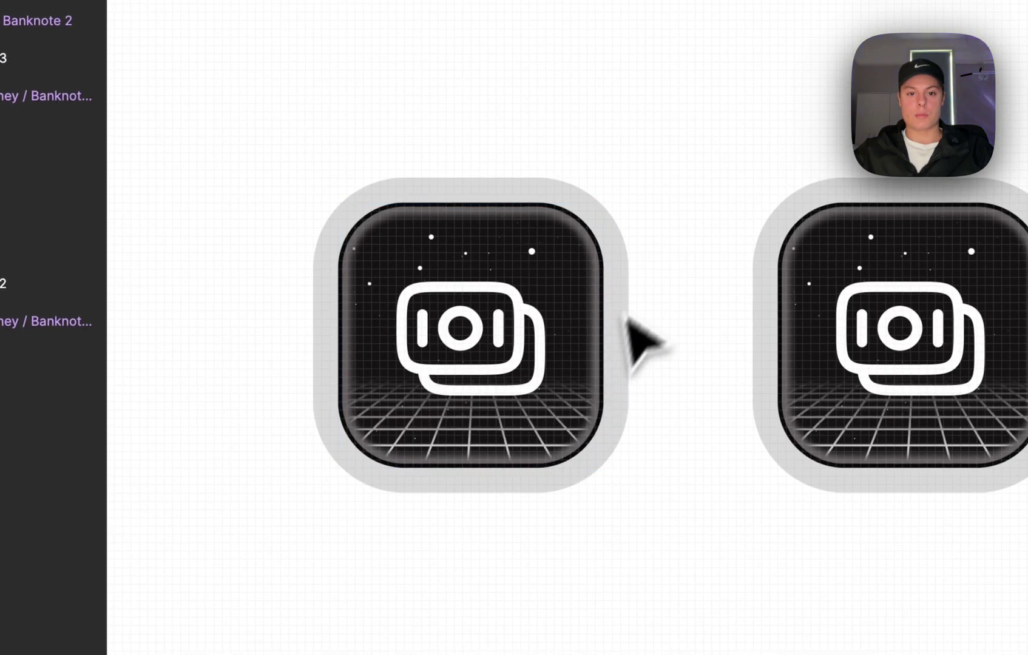
{"action": "scroll", "coordinate": [631, 304], "scroll_direction": "down", "scroll_amount": 2}
{"action": "left_click", "coordinate": [583, 265]}
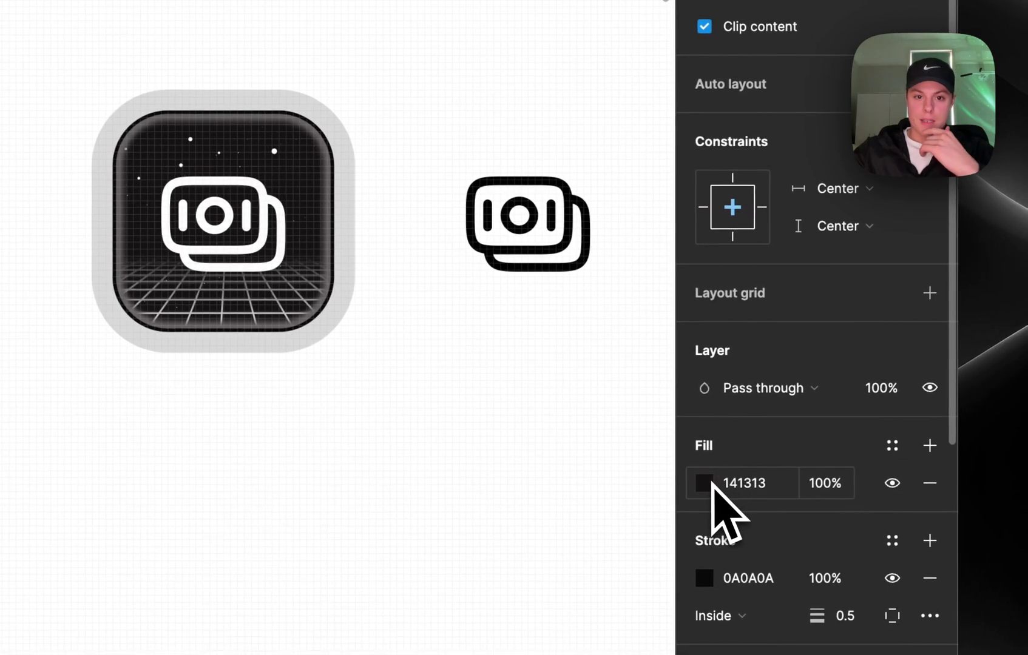
{"action": "left_click", "coordinate": [707, 482]}
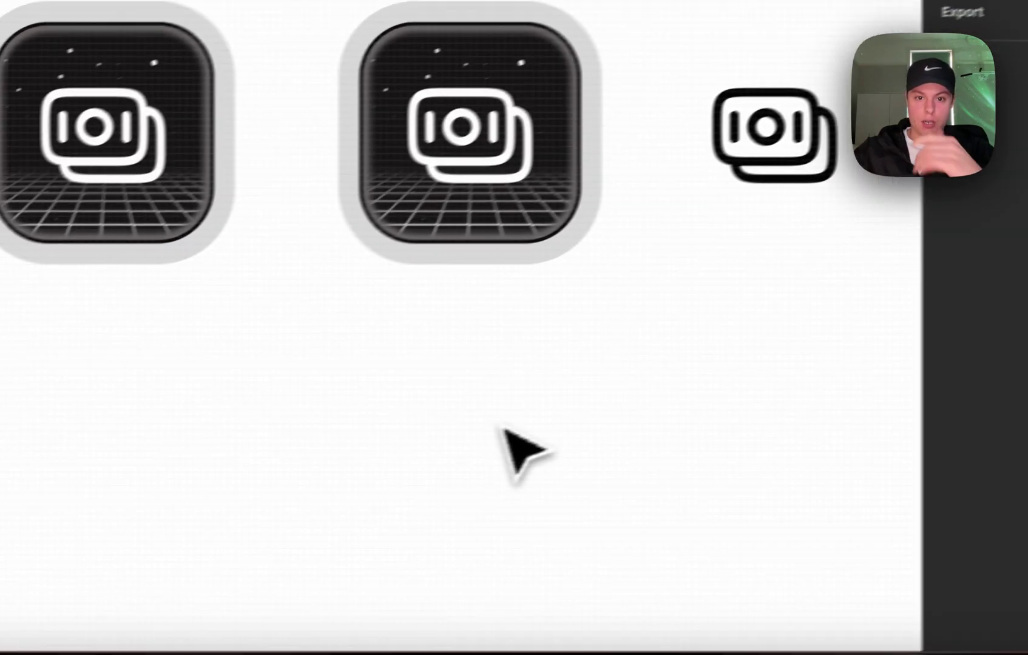
Examine the dashboard's dark sidebar and Banking item to compare their colours with the icon tile
{"action": "scroll", "coordinate": [524, 452], "scroll_direction": "down", "scroll_amount": 5}
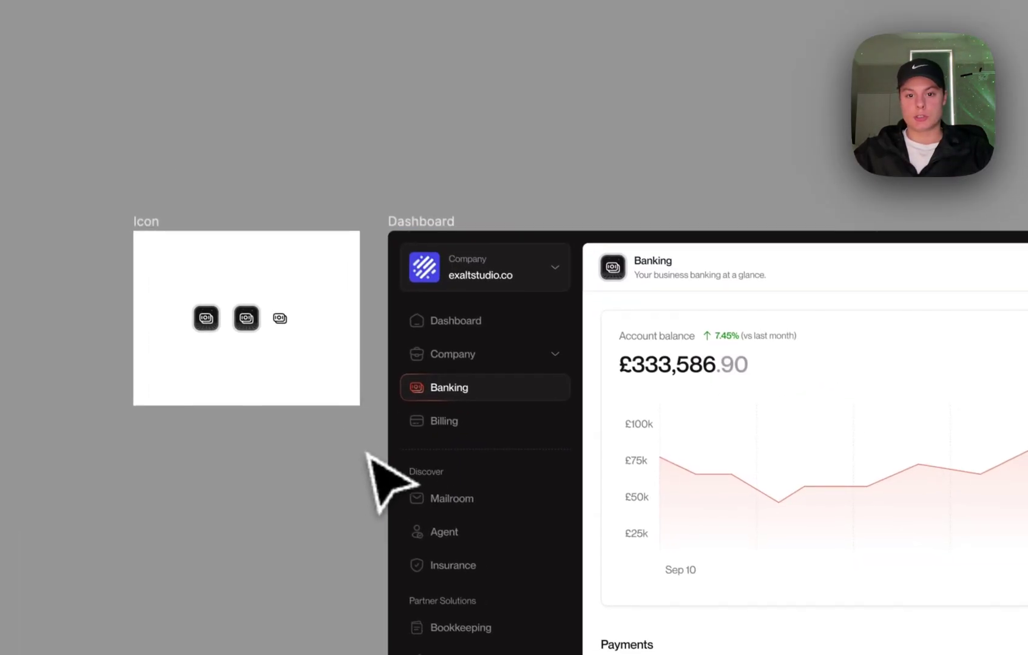
{"action": "scroll", "coordinate": [379, 482], "scroll_direction": "up", "scroll_amount": 8}
{"action": "scroll", "coordinate": [419, 449], "scroll_direction": "up", "scroll_amount": 2}
{"action": "scroll", "coordinate": [420, 449], "scroll_direction": "down", "scroll_amount": 2}
{"action": "scroll", "coordinate": [541, 301], "scroll_direction": "down", "scroll_amount": 2}
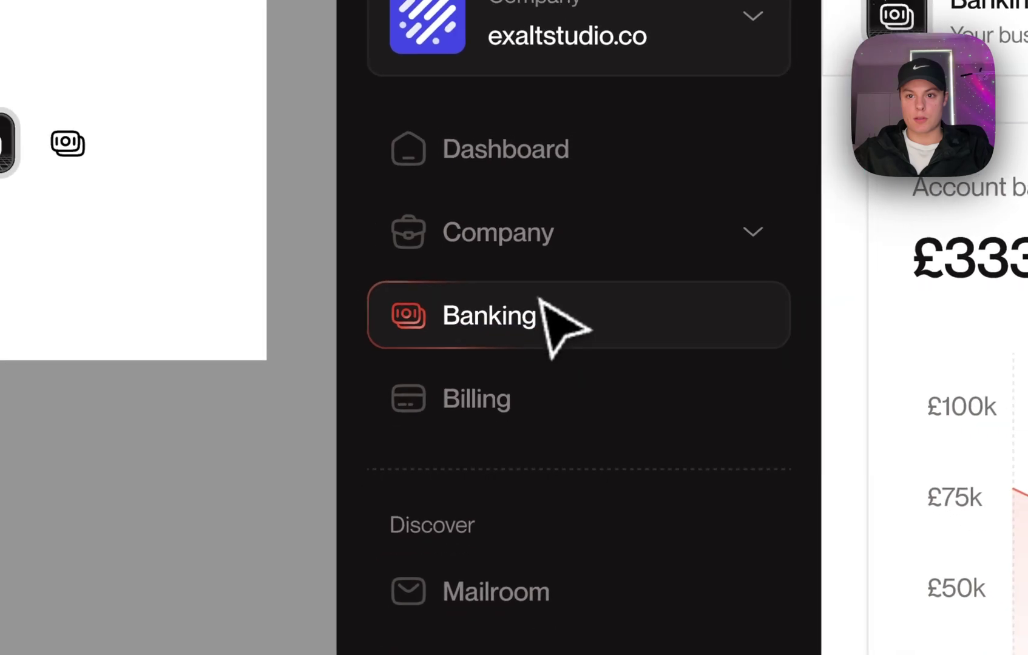
{"action": "scroll", "coordinate": [542, 303], "scroll_direction": "left", "scroll_amount": 6}
{"action": "scroll", "coordinate": [541, 303], "scroll_direction": "up", "scroll_amount": 2}
{"action": "scroll", "coordinate": [300, 210], "scroll_direction": "up", "scroll_amount": 6}
Open the duplicated tile's stroke colour settings and examine the tile's outline
{"action": "left_click", "coordinate": [309, 246]}
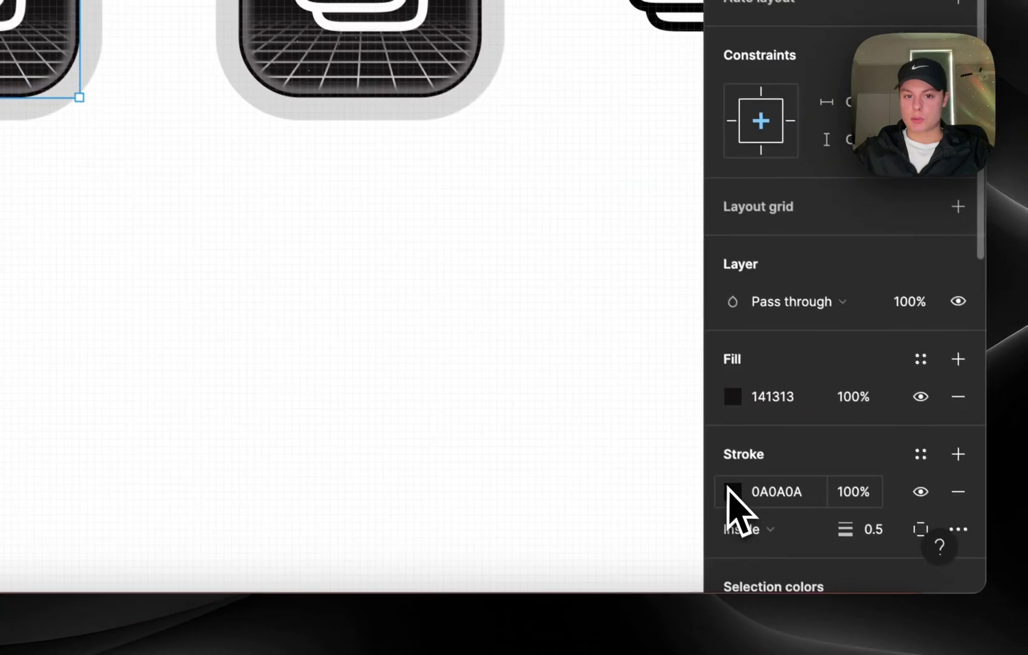
{"action": "left_click", "coordinate": [727, 488]}
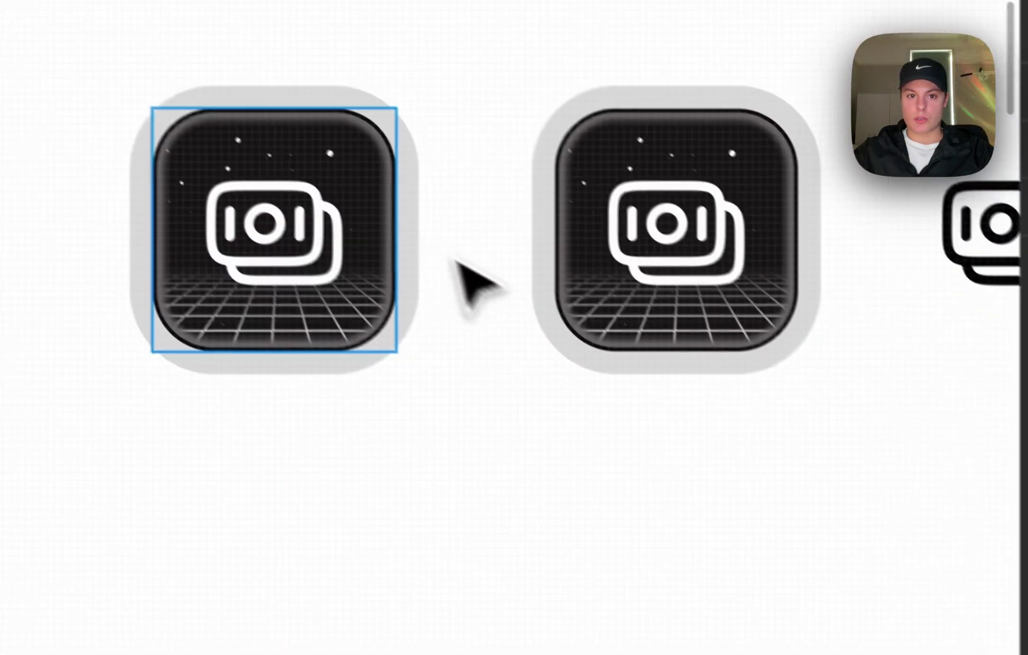
{"action": "left_click", "coordinate": [455, 261]}
{"action": "scroll", "coordinate": [421, 234], "scroll_direction": "up", "scroll_amount": 5}
{"action": "scroll", "coordinate": [423, 238], "scroll_direction": "down", "scroll_amount": 6}
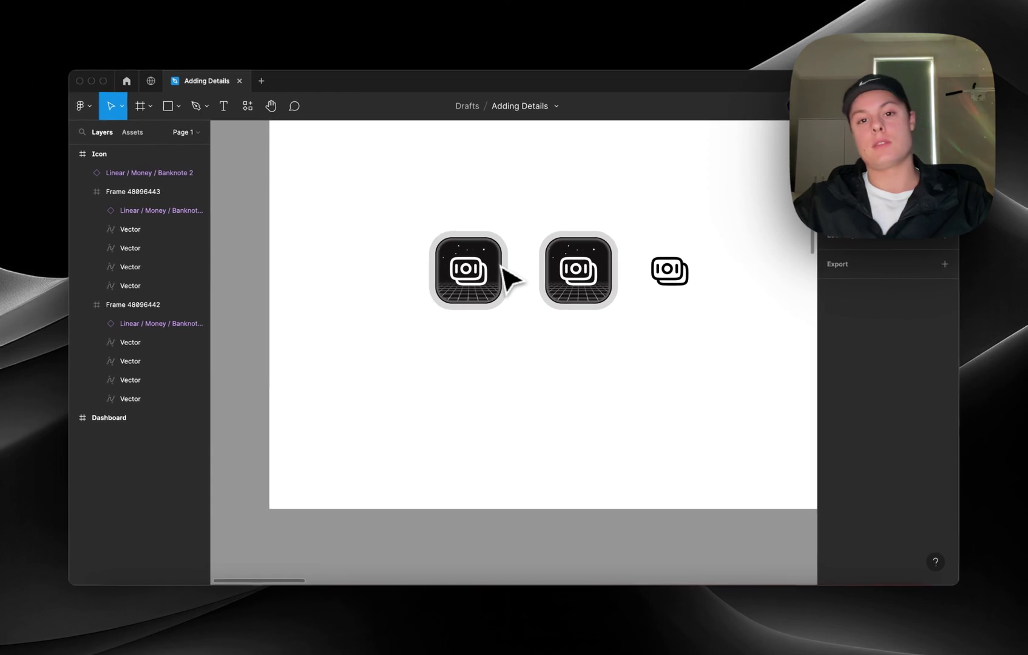
Hide the duplicated tile's stroke and compare its edge with the original tile
{"action": "scroll", "coordinate": [503, 269], "scroll_direction": "down", "scroll_amount": 3}
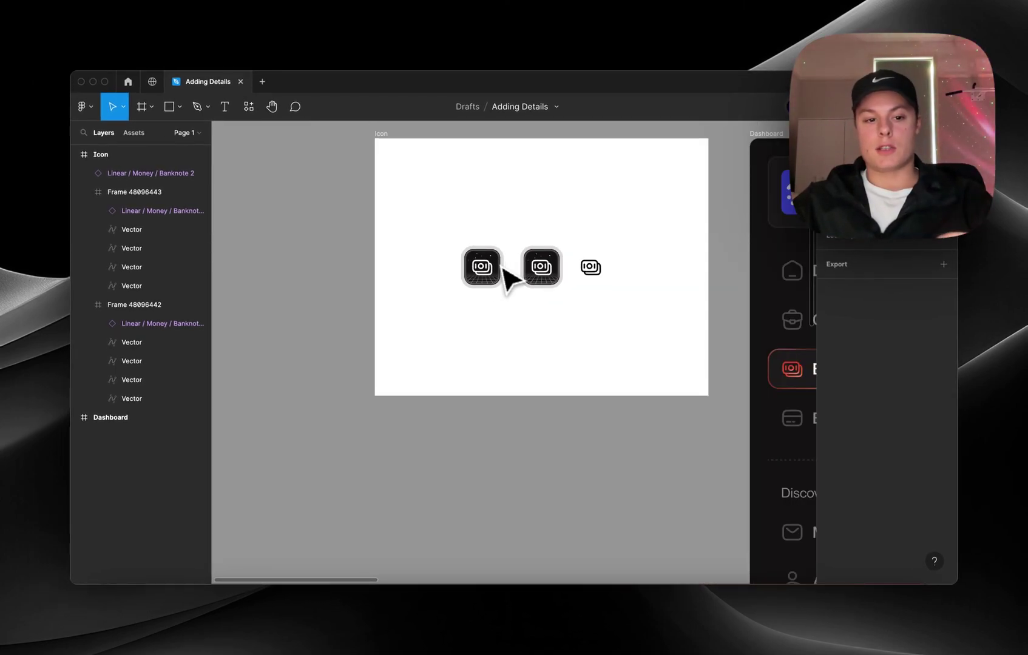
{"action": "scroll", "coordinate": [503, 270], "scroll_direction": "up", "scroll_amount": 5}
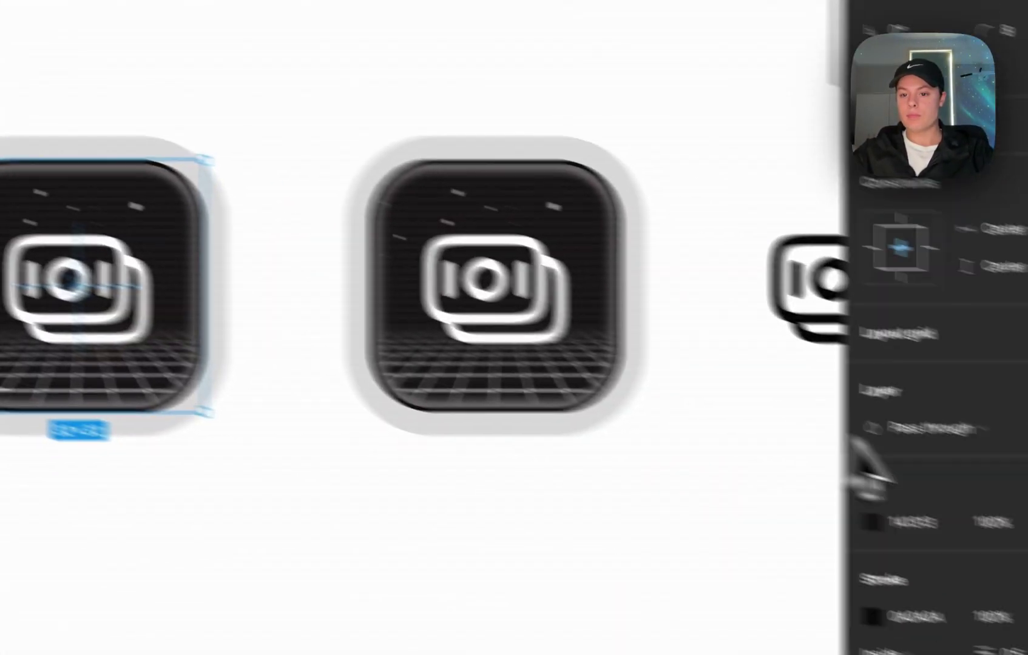
{"action": "scroll", "coordinate": [905, 467], "scroll_direction": "down", "scroll_amount": 5}
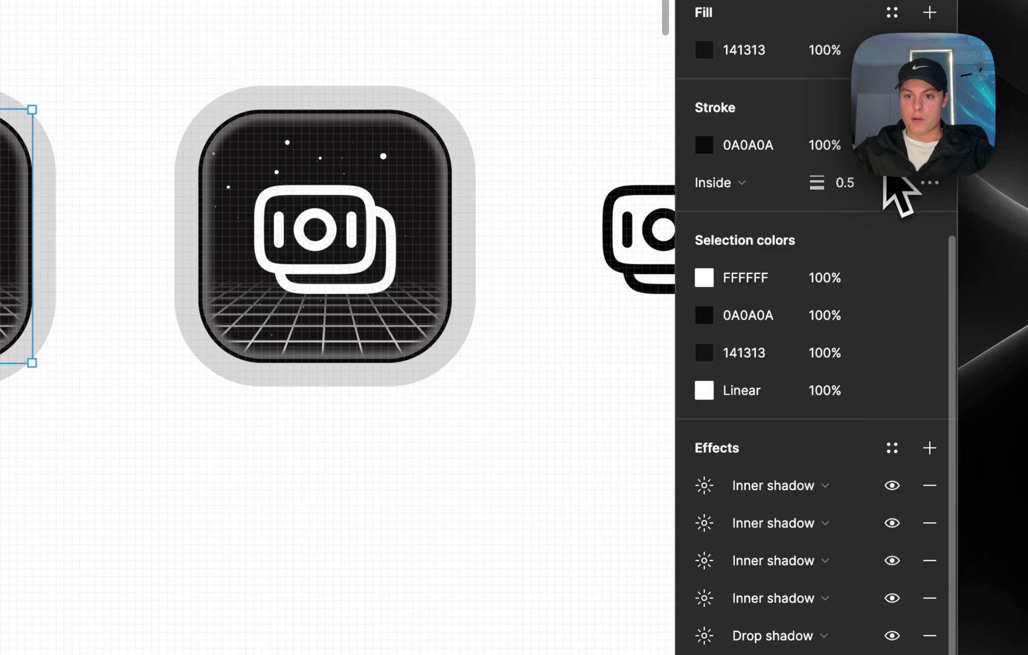
{"action": "left_click", "coordinate": [891, 146]}
{"action": "scroll", "coordinate": [458, 232], "scroll_direction": "down", "scroll_amount": 5}
{"action": "left_click", "coordinate": [234, 401]}
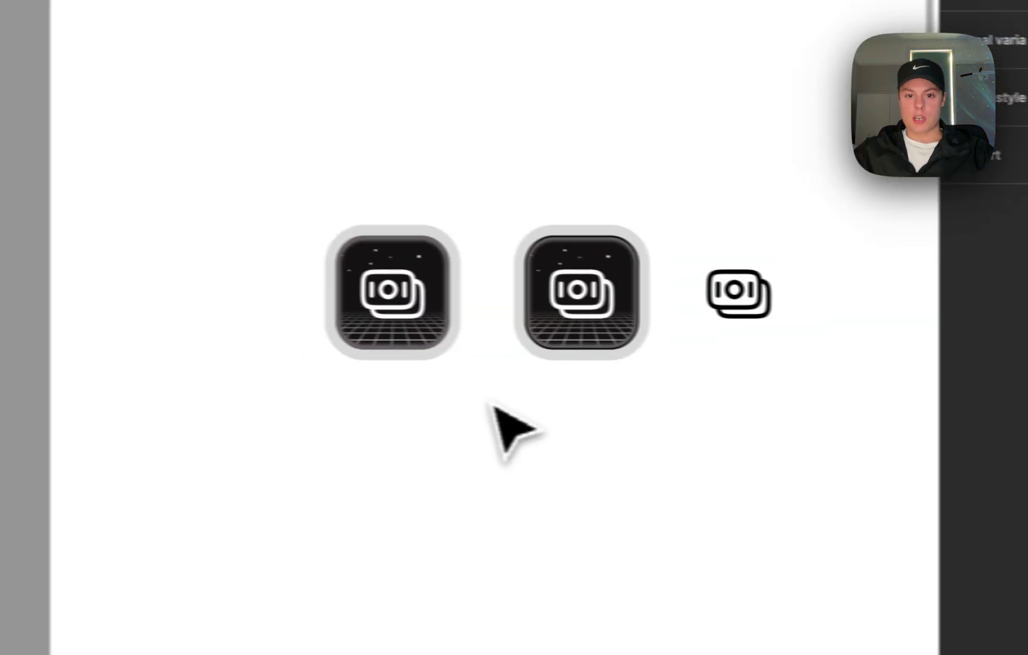
{"action": "scroll", "coordinate": [491, 405], "scroll_direction": "down", "scroll_amount": 2}
{"action": "scroll", "coordinate": [489, 405], "scroll_direction": "right", "scroll_amount": 2}
{"action": "scroll", "coordinate": [438, 381], "scroll_direction": "up", "scroll_amount": 3}
{"action": "scroll", "coordinate": [437, 381], "scroll_direction": "right", "scroll_amount": 1}
Make the duplicated tile's stroke visible again
{"action": "left_click", "coordinate": [271, 302]}
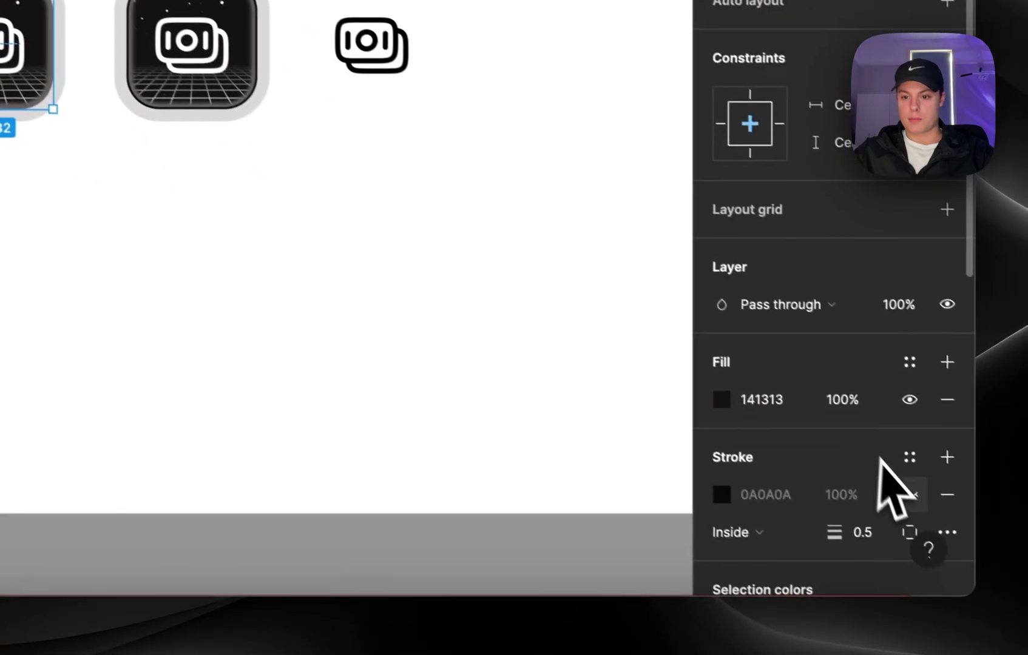
{"action": "left_click", "coordinate": [894, 484]}
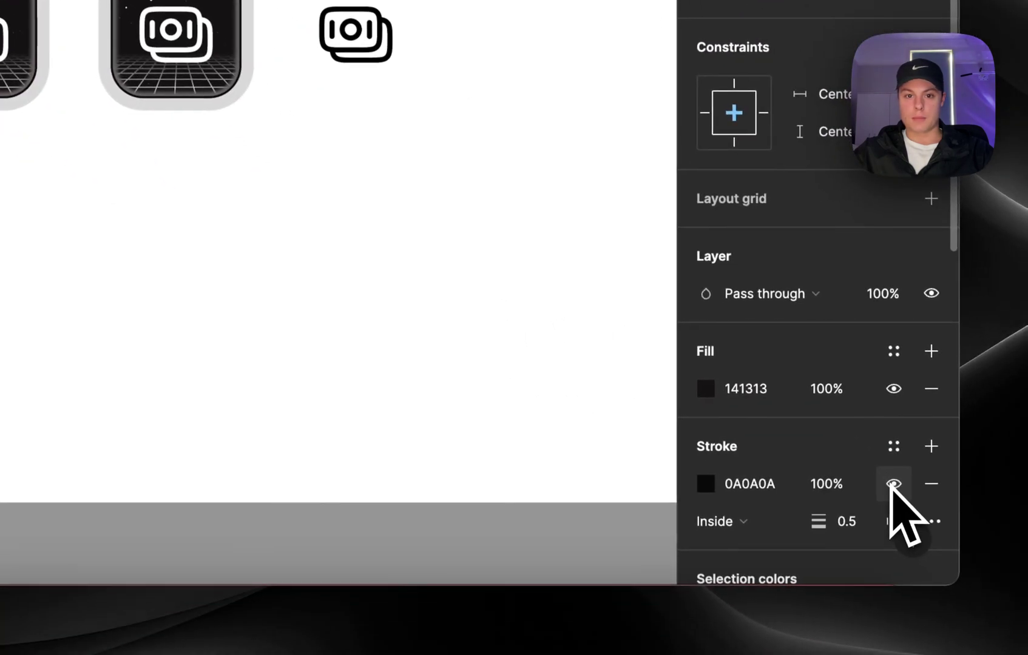
{"action": "left_click", "coordinate": [893, 484]}
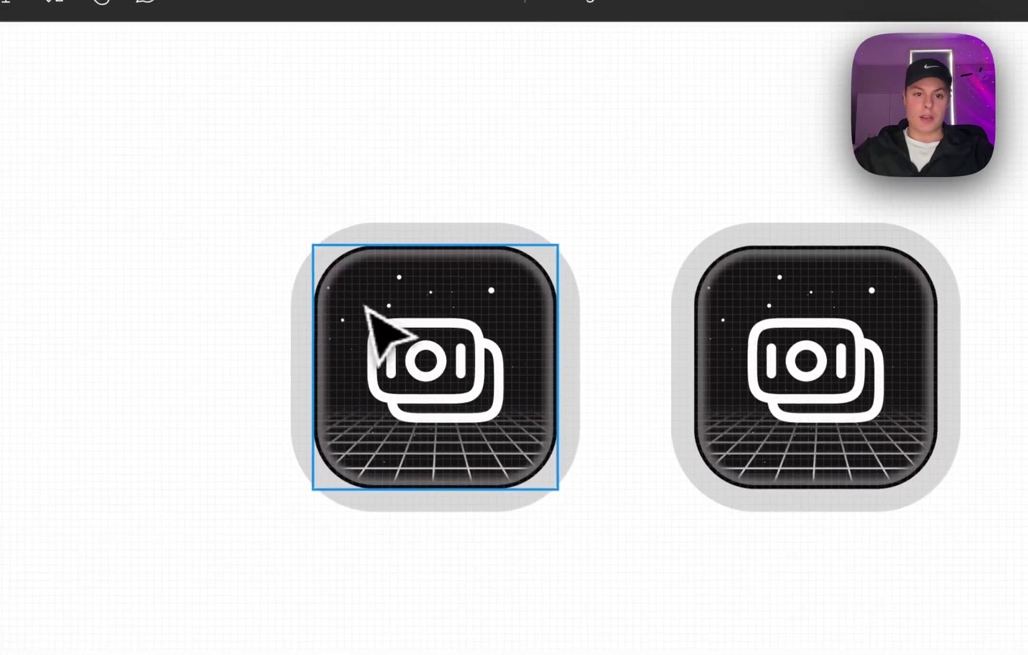
Open the first inner shadow's settings on the duplicated tile and toggle the third inner shadow off and on
{"action": "left_click", "coordinate": [423, 278]}
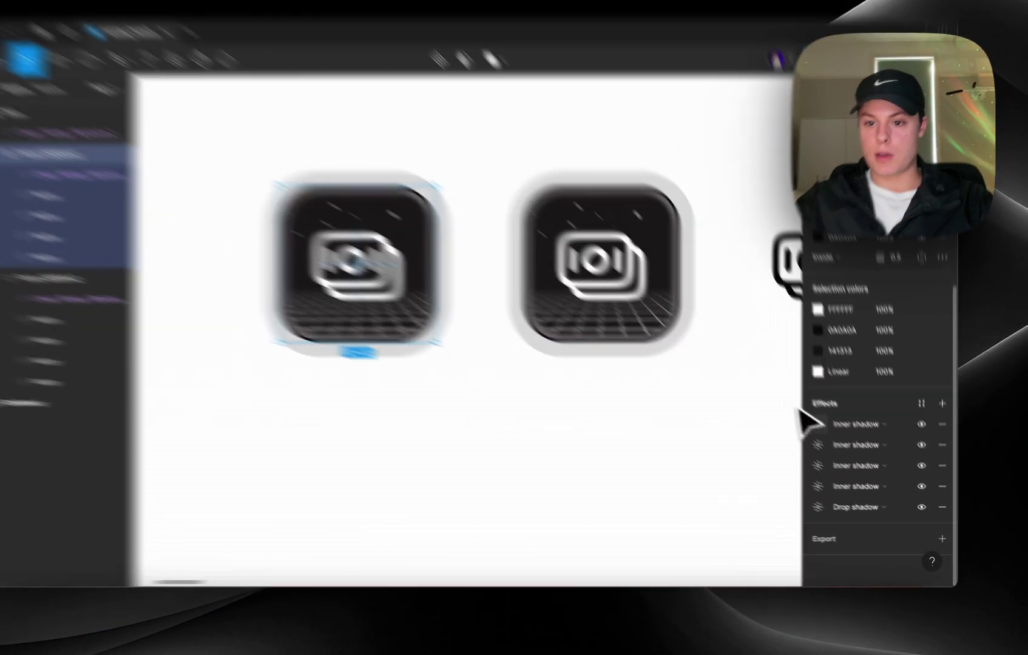
{"action": "left_click", "coordinate": [830, 437]}
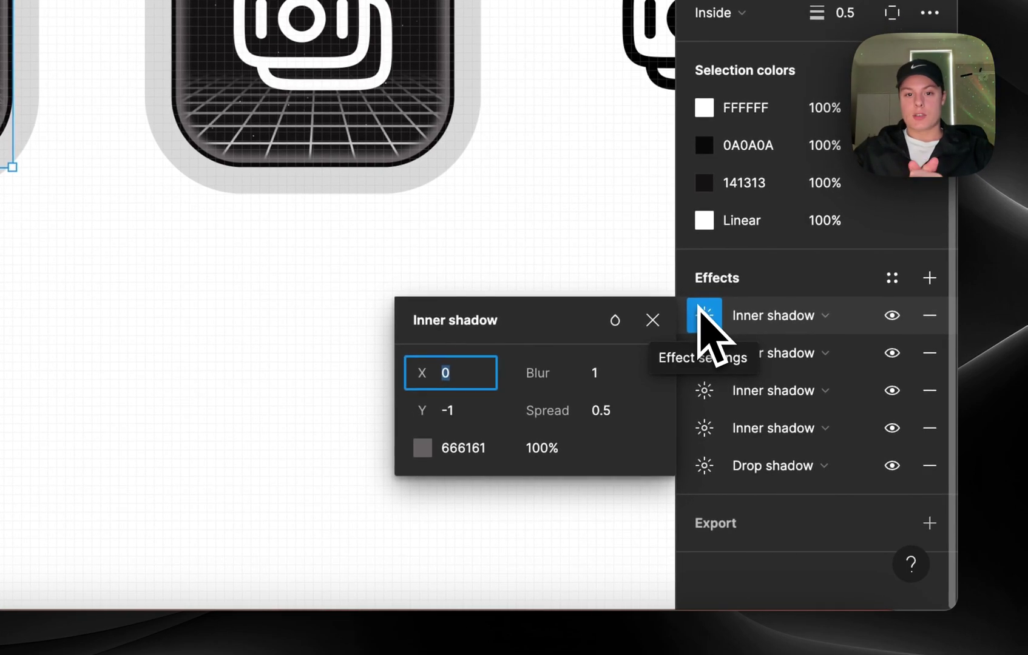
{"action": "left_click", "coordinate": [892, 315]}
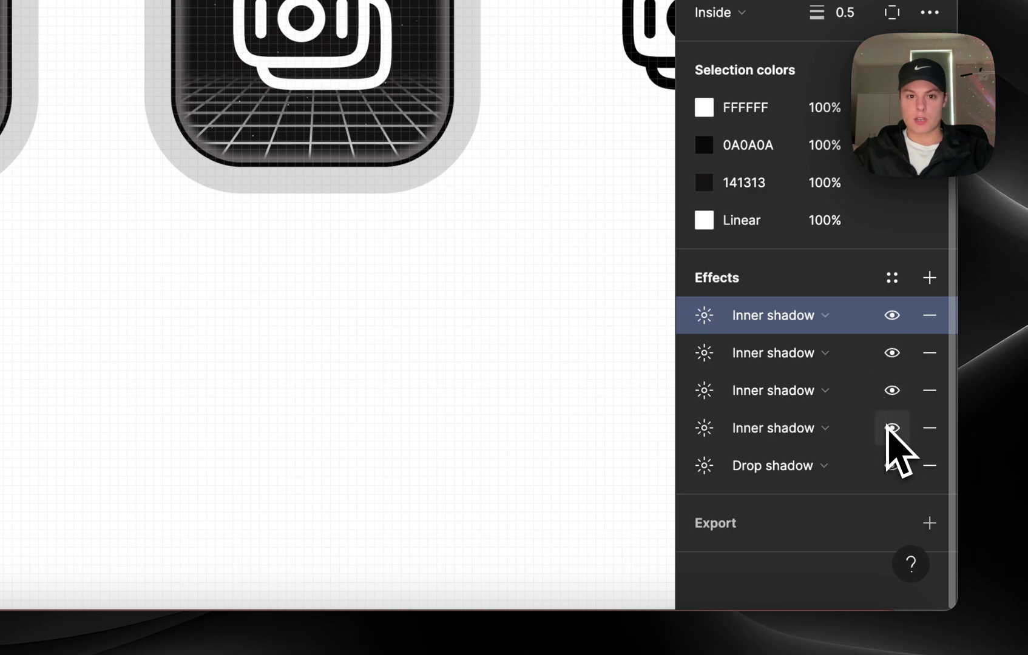
{"action": "left_click", "coordinate": [891, 396]}
{"action": "left_click", "coordinate": [889, 395]}
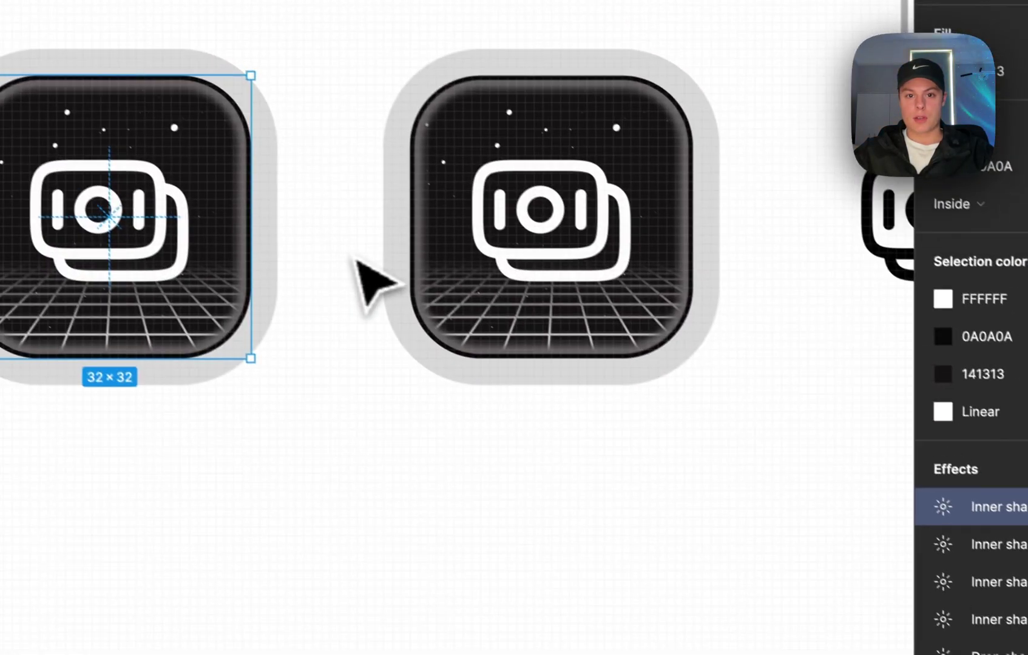
Compare the inner shadow glow around both icon tiles' edges at different magnifications
{"action": "scroll", "coordinate": [111, 72], "scroll_direction": "down", "scroll_amount": 3}
{"action": "left_click", "coordinate": [109, 72]}
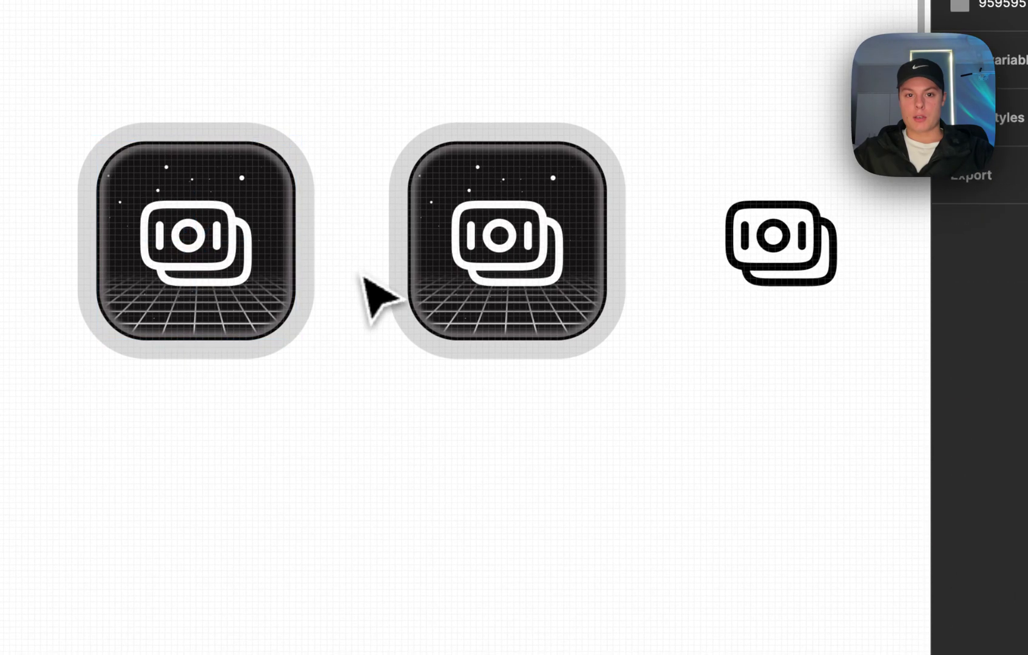
{"action": "scroll", "coordinate": [364, 279], "scroll_direction": "down", "scroll_amount": 3}
{"action": "scroll", "coordinate": [358, 276], "scroll_direction": "up", "scroll_amount": 3}
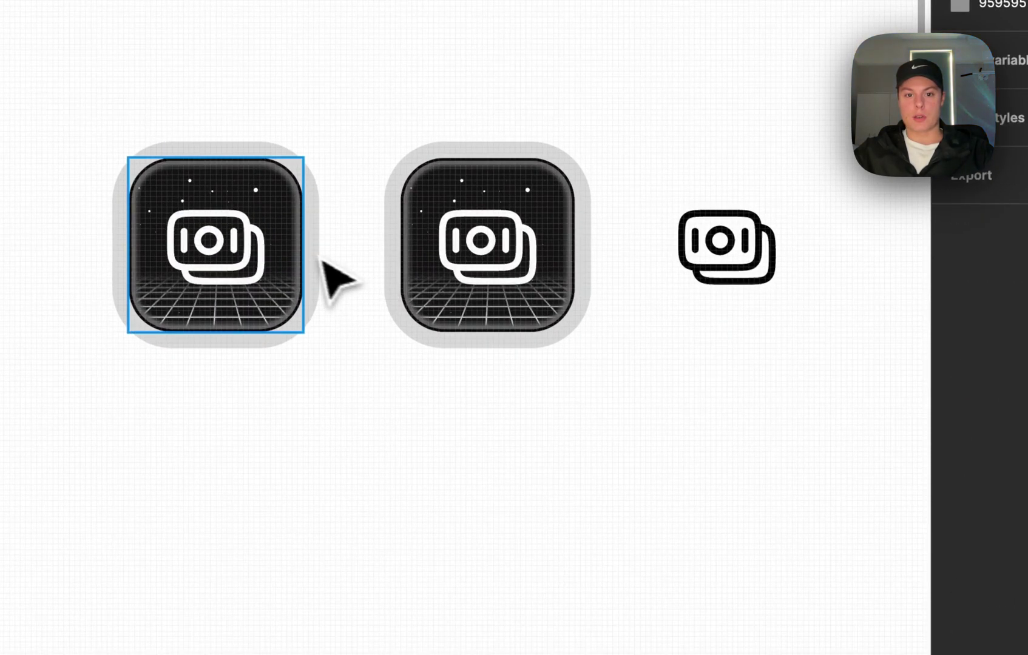
{"action": "left_click", "coordinate": [299, 250]}
{"action": "scroll", "coordinate": [752, 394], "scroll_direction": "down", "scroll_amount": 5}
{"action": "scroll", "coordinate": [328, 371], "scroll_direction": "down", "scroll_amount": 4}
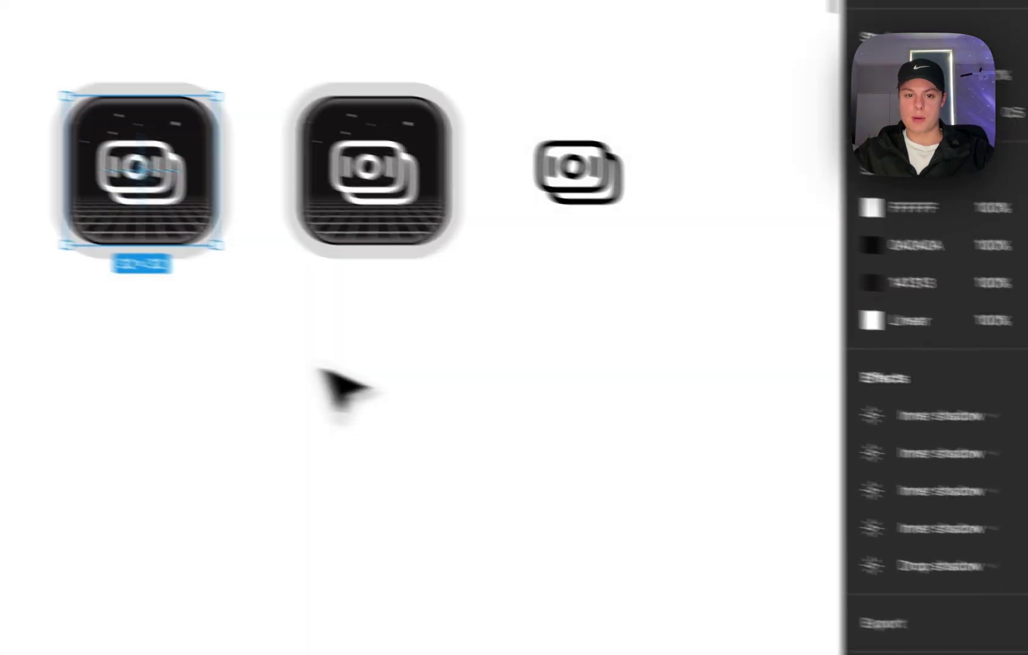
{"action": "left_click", "coordinate": [355, 382]}
{"action": "scroll", "coordinate": [362, 383], "scroll_direction": "up", "scroll_amount": 2}
{"action": "scroll", "coordinate": [358, 364], "scroll_direction": "up", "scroll_amount": 3}
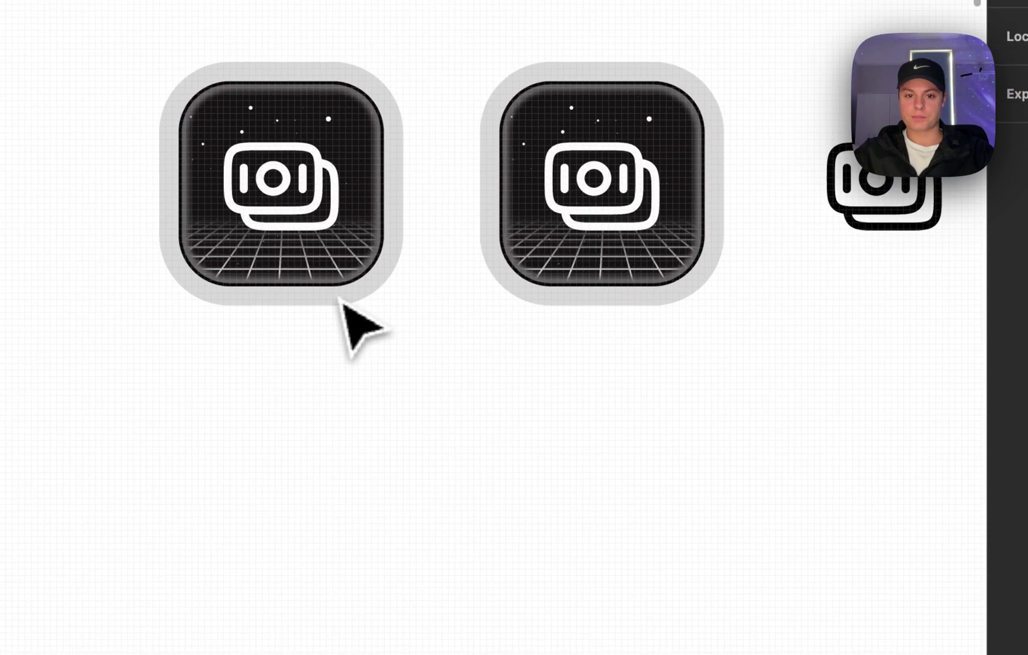
Review the duplicated tile's fill, stroke and effects list, and inspect its first inner shadow's offset, blur, spread and colour
{"action": "left_click", "coordinate": [321, 261]}
{"action": "scroll", "coordinate": [862, 367], "scroll_direction": "down", "scroll_amount": 10}
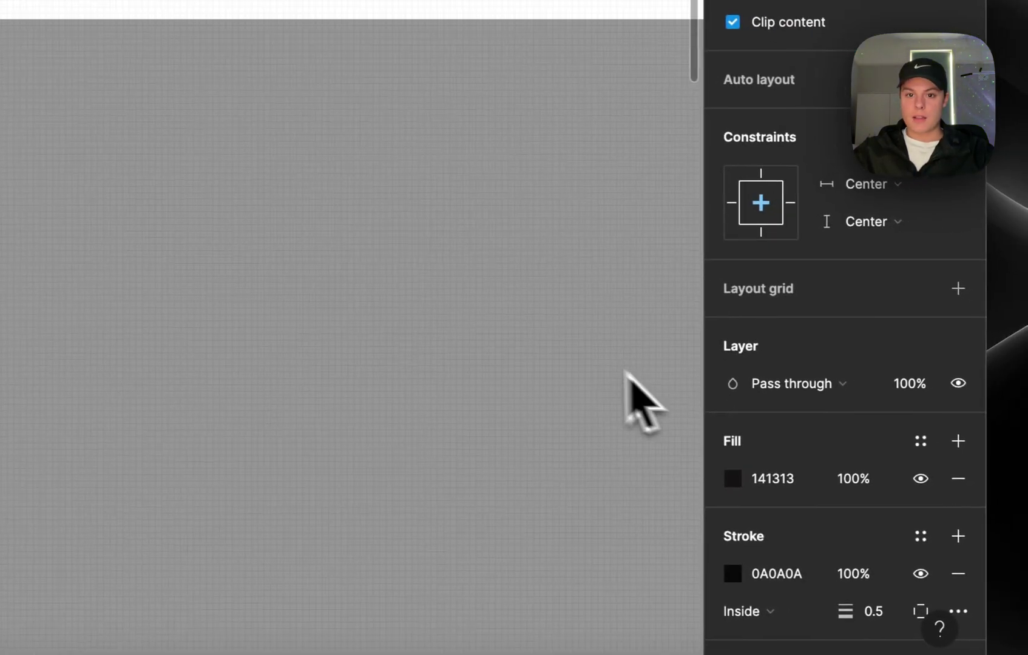
{"action": "scroll", "coordinate": [898, 424], "scroll_direction": "up", "scroll_amount": 10}
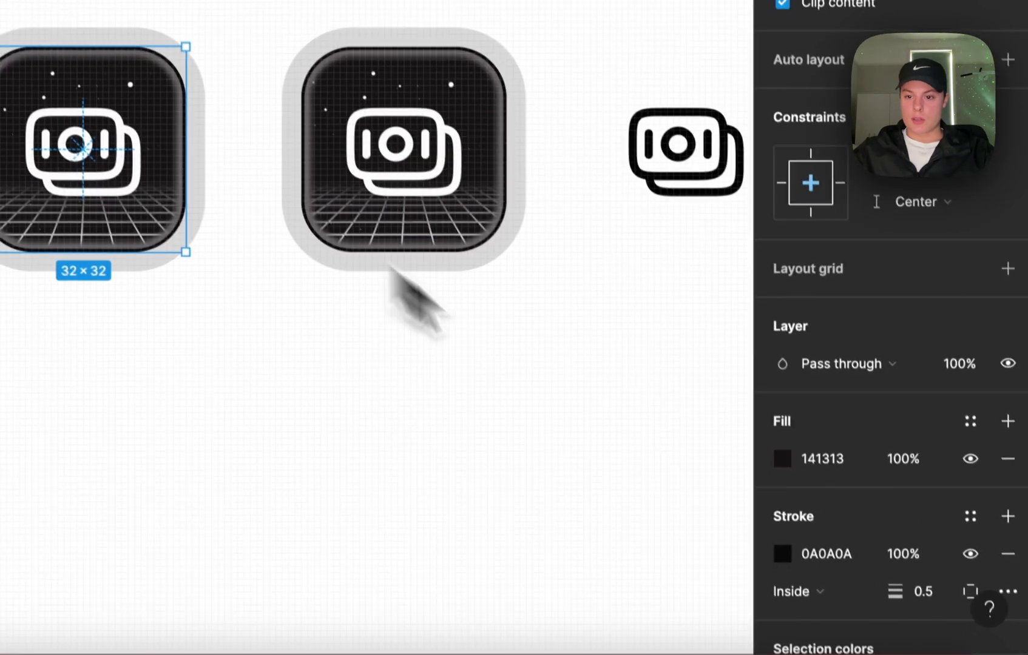
{"action": "scroll", "coordinate": [767, 512], "scroll_direction": "down", "scroll_amount": 5}
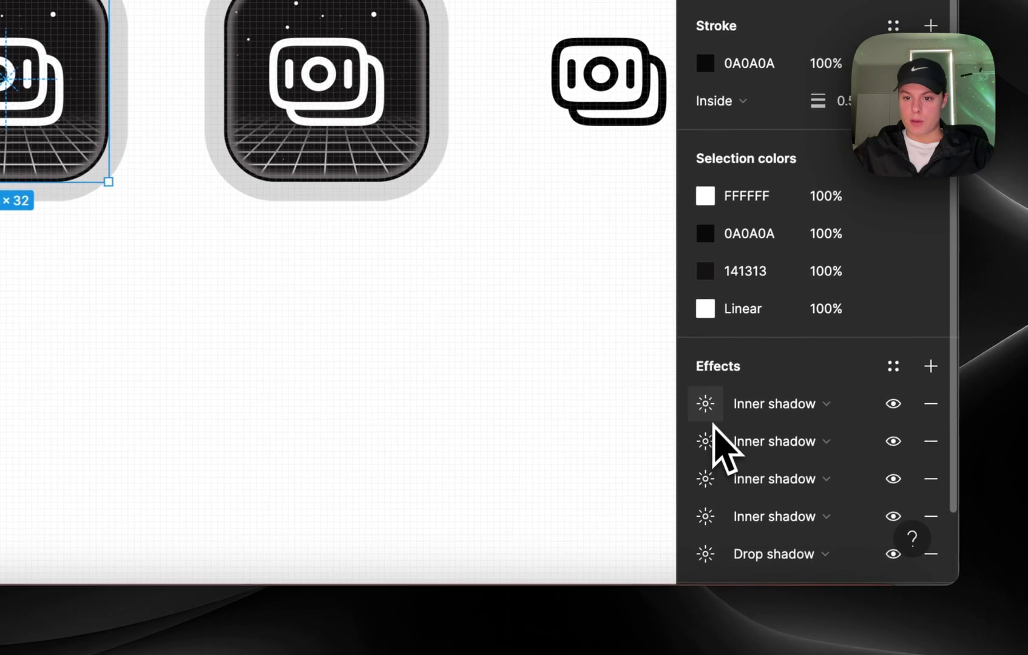
{"action": "left_click", "coordinate": [782, 480]}
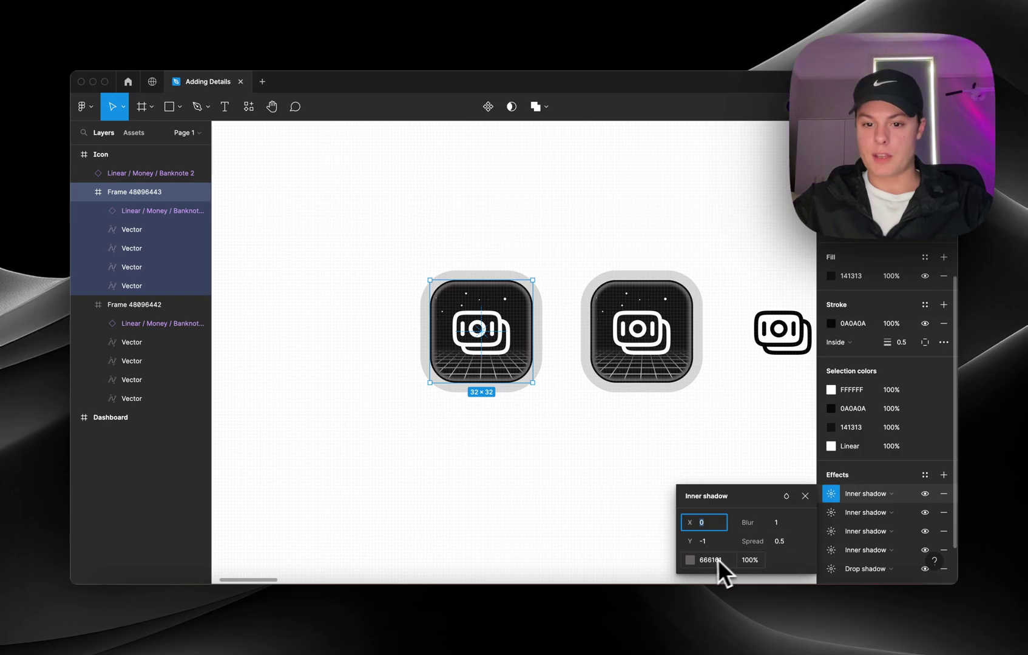
{"action": "left_click", "coordinate": [548, 438]}
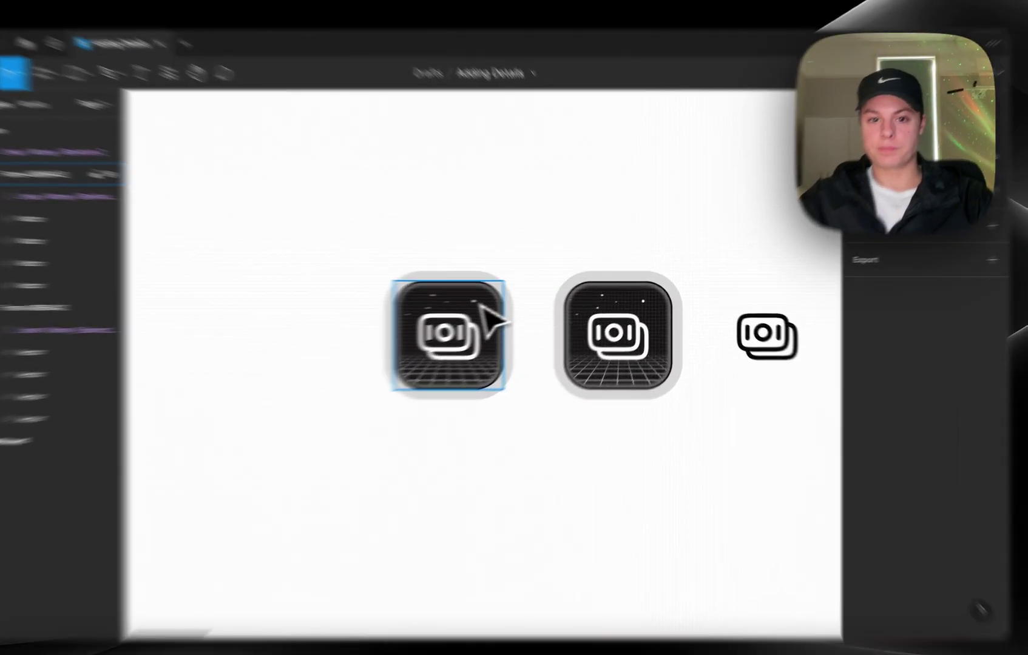
Select the perspective grid vector at the base of the duplicated tile and inspect its stroke weight
{"action": "left_click", "coordinate": [504, 322]}
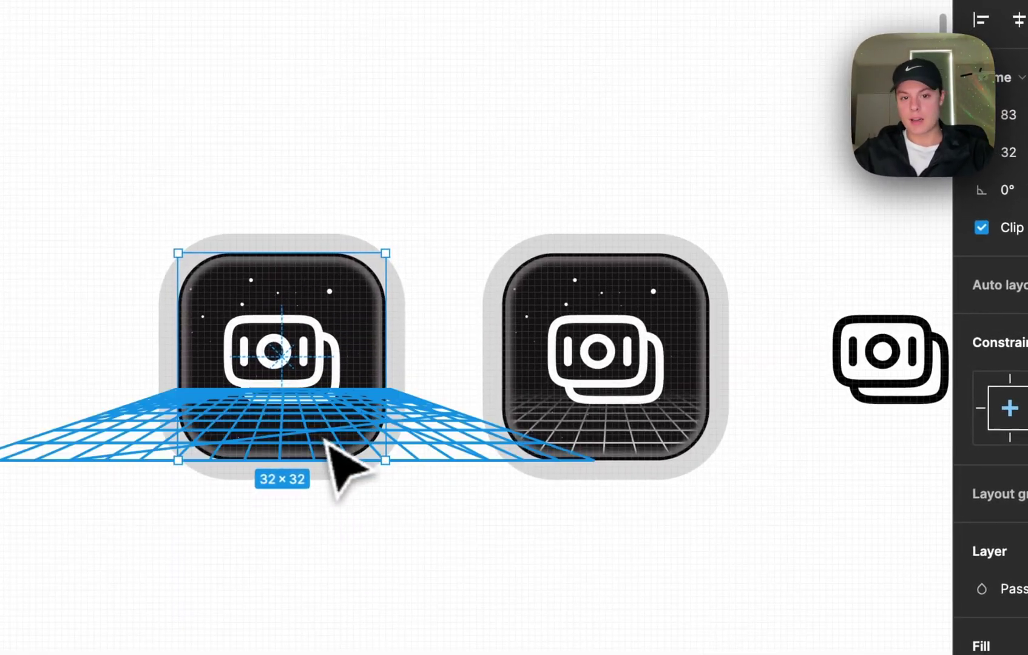
{"action": "left_click", "coordinate": [323, 437]}
{"action": "left_click", "coordinate": [488, 237]}
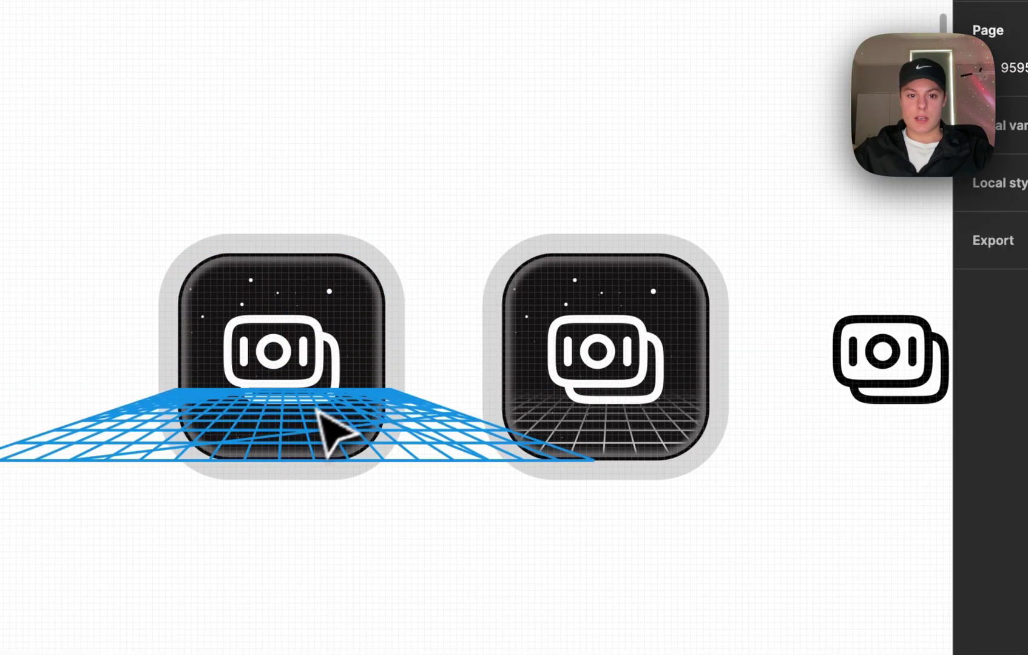
{"action": "left_click", "coordinate": [332, 432]}
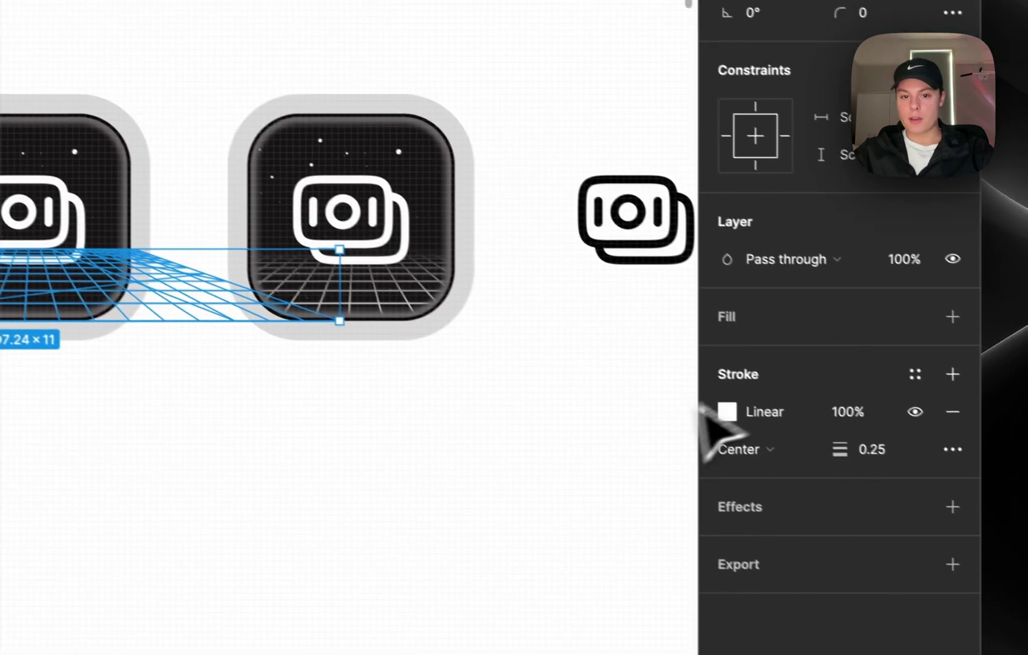
{"action": "left_click", "coordinate": [543, 535]}
{"action": "scroll", "coordinate": [437, 516], "scroll_direction": "up", "scroll_amount": 2}
{"action": "left_click", "coordinate": [307, 276]}
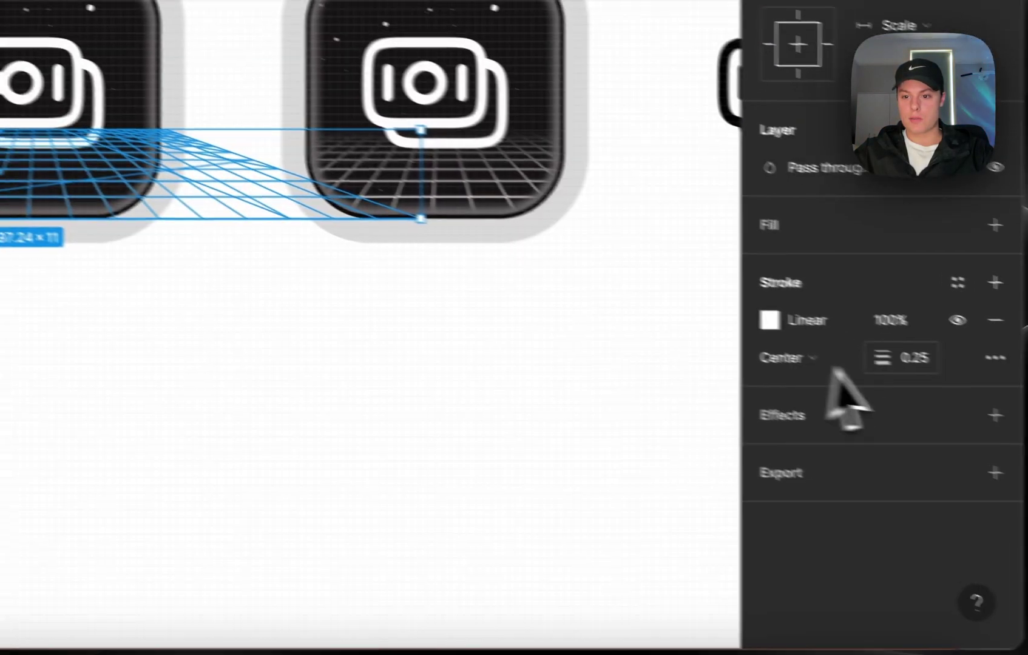
{"action": "left_click", "coordinate": [849, 343]}
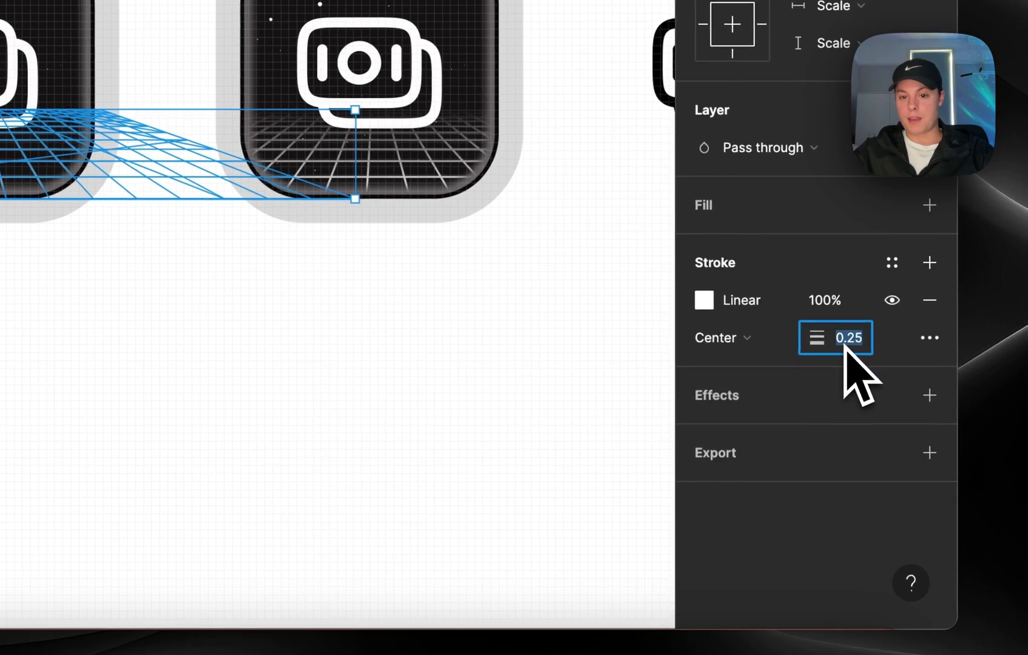
{"action": "left_click", "coordinate": [367, 390]}
Open the perspective grid's linear gradient stroke on the duplicated tile and examine how its white colour stops fade
{"action": "scroll", "coordinate": [7, 172], "scroll_direction": "down", "scroll_amount": 2}
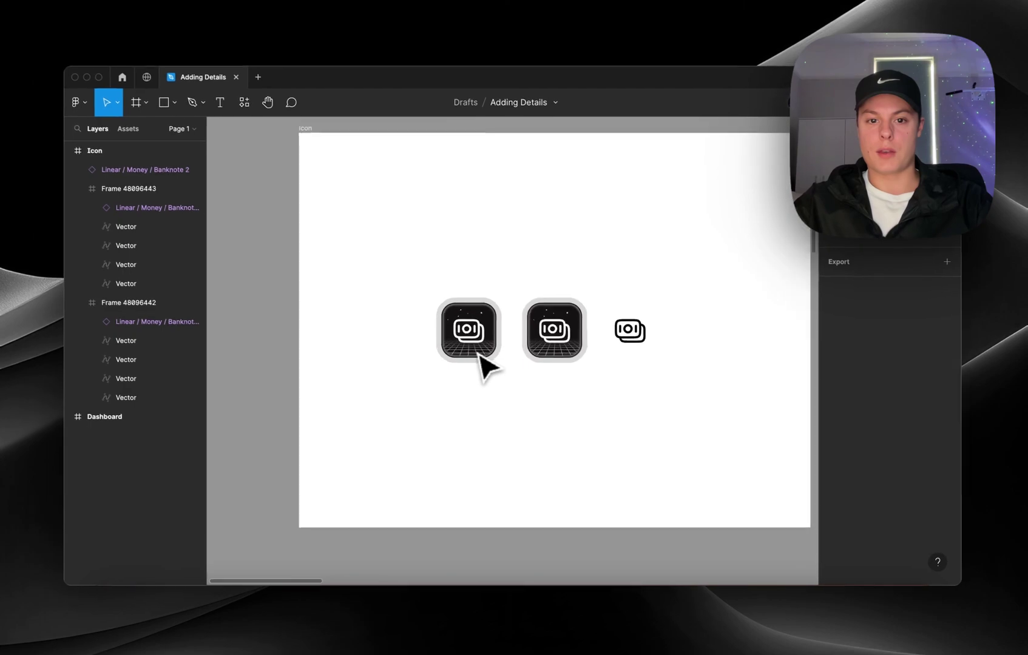
{"action": "scroll", "coordinate": [488, 368], "scroll_direction": "up", "scroll_amount": 3}
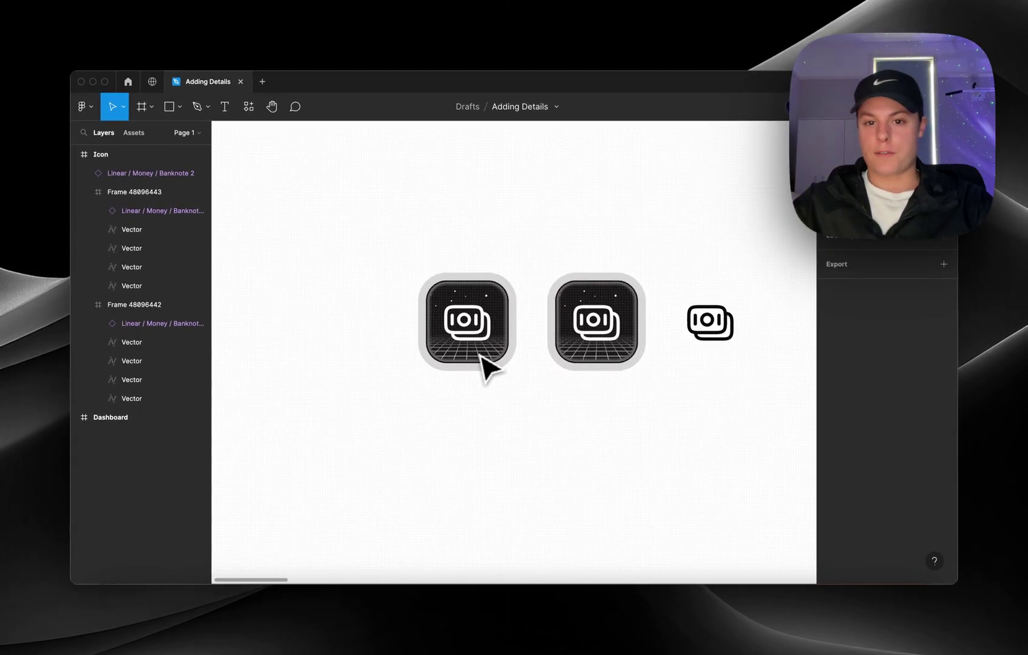
{"action": "scroll", "coordinate": [481, 357], "scroll_direction": "down", "scroll_amount": 5}
{"action": "scroll", "coordinate": [481, 357], "scroll_direction": "up", "scroll_amount": 5}
{"action": "scroll", "coordinate": [481, 356], "scroll_direction": "up", "scroll_amount": 3}
{"action": "left_click", "coordinate": [477, 368], "text": "super"}
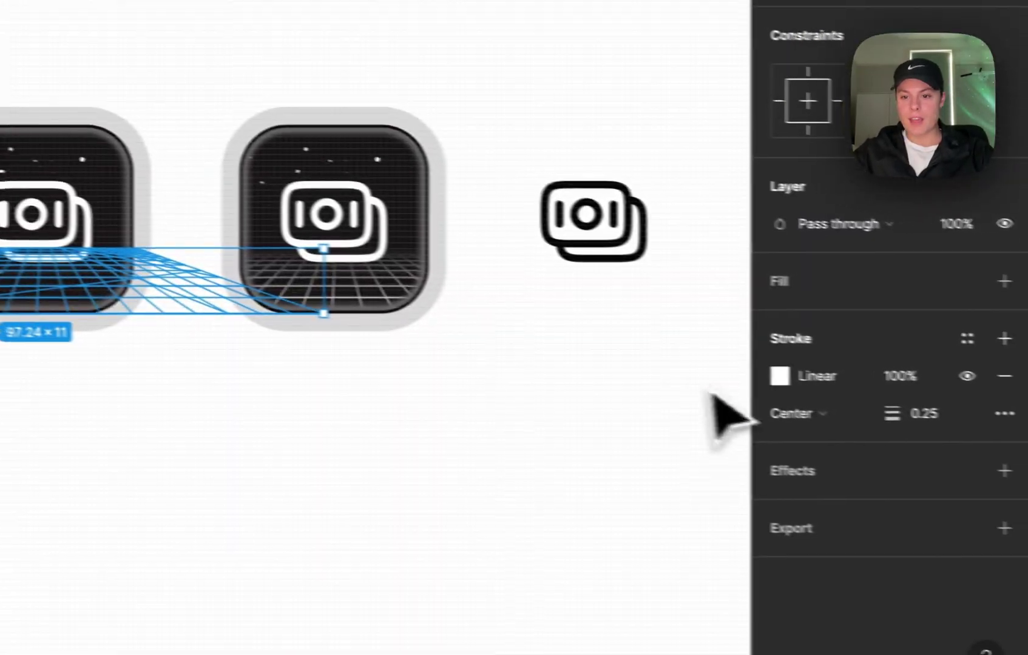
{"action": "left_click", "coordinate": [780, 376]}
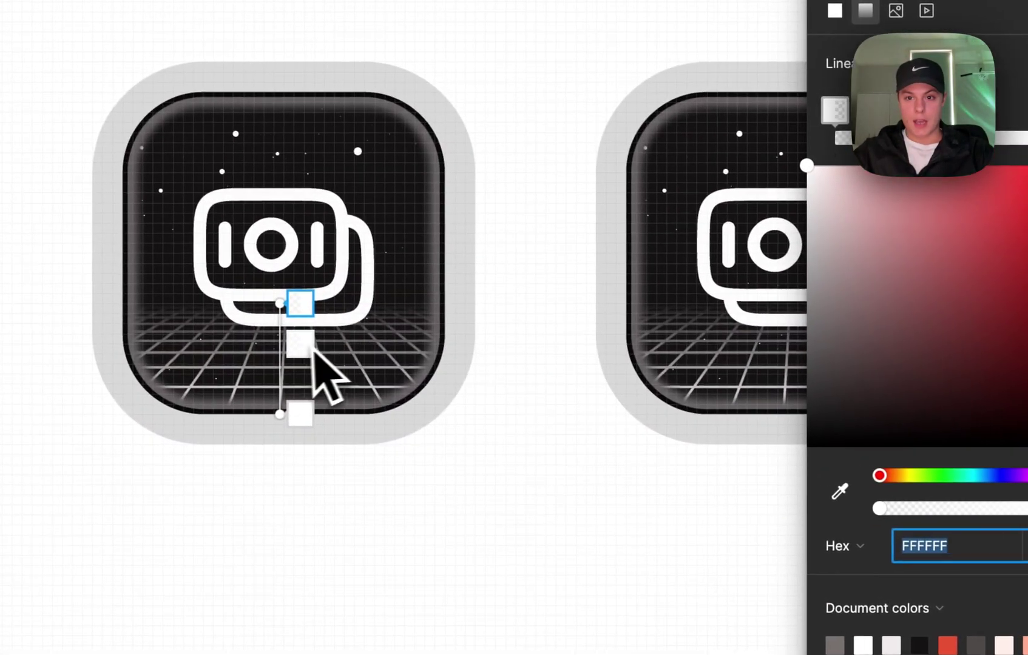
{"action": "left_click", "coordinate": [456, 226]}
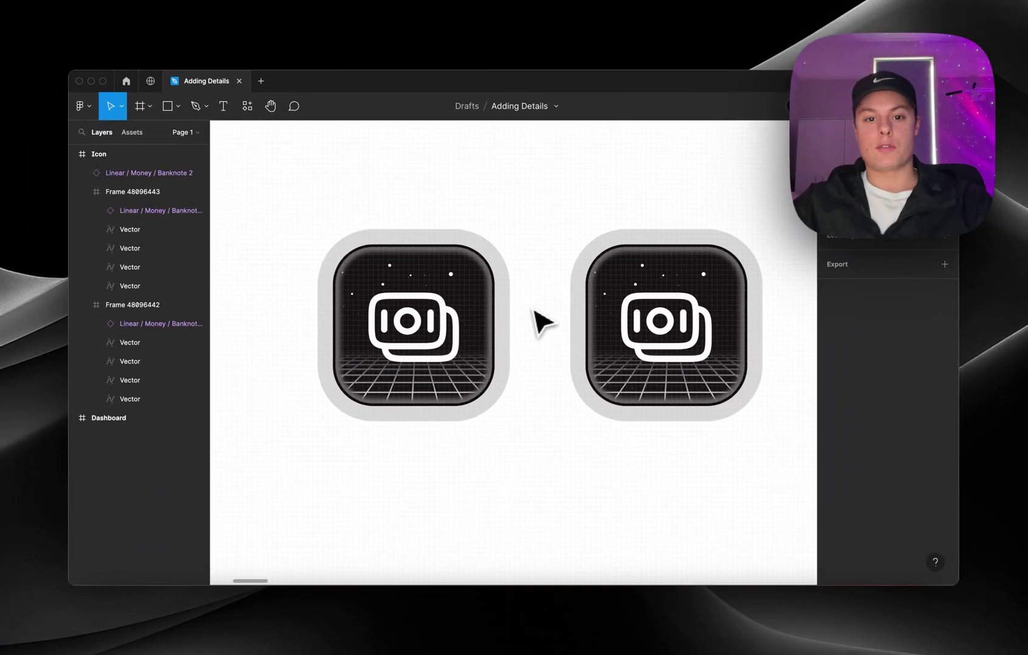
Examine the white star dots in the duplicated tile's dark background at different magnifications
{"action": "scroll", "coordinate": [534, 311], "scroll_direction": "down", "scroll_amount": 3}
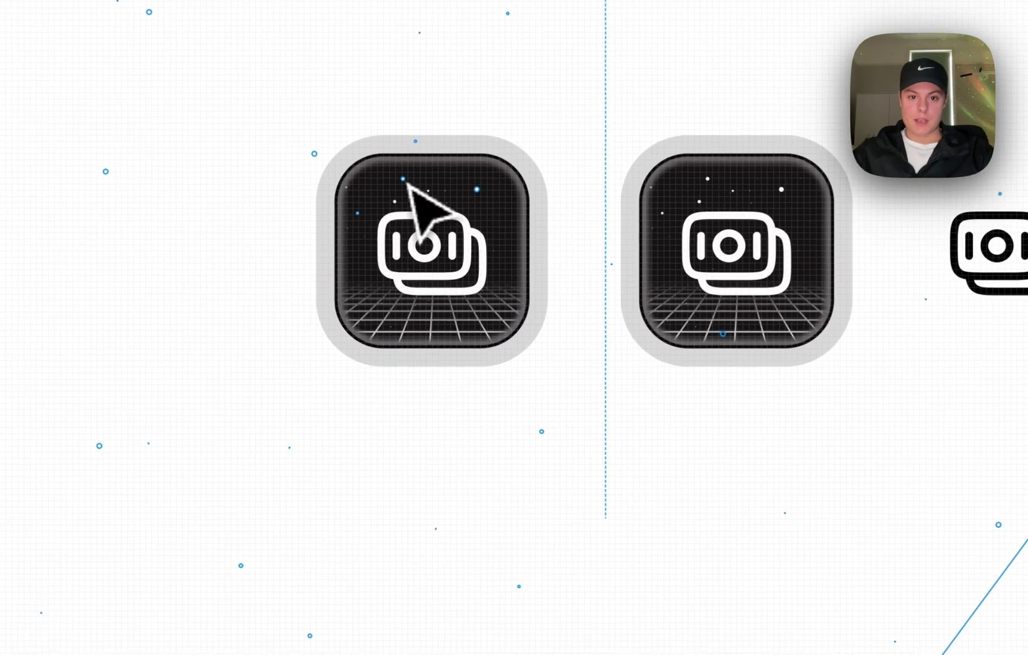
{"action": "scroll", "coordinate": [474, 308], "scroll_direction": "up", "scroll_amount": 3}
{"action": "scroll", "coordinate": [466, 247], "scroll_direction": "up", "scroll_amount": 5}
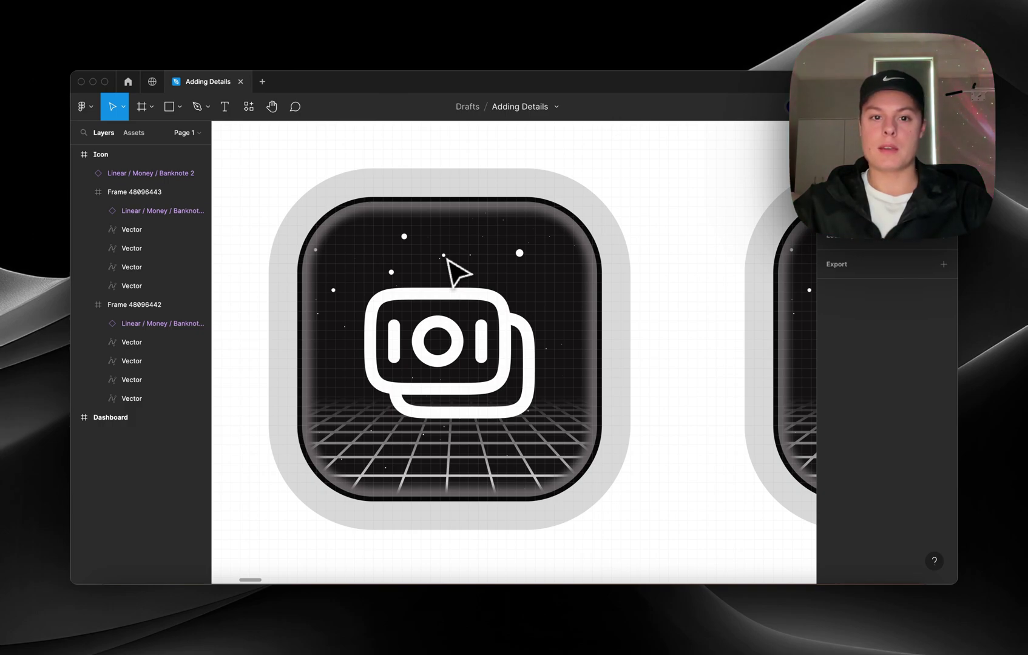
{"action": "scroll", "coordinate": [449, 261], "scroll_direction": "down", "scroll_amount": 5}
{"action": "scroll", "coordinate": [464, 276], "scroll_direction": "up", "scroll_amount": 4}
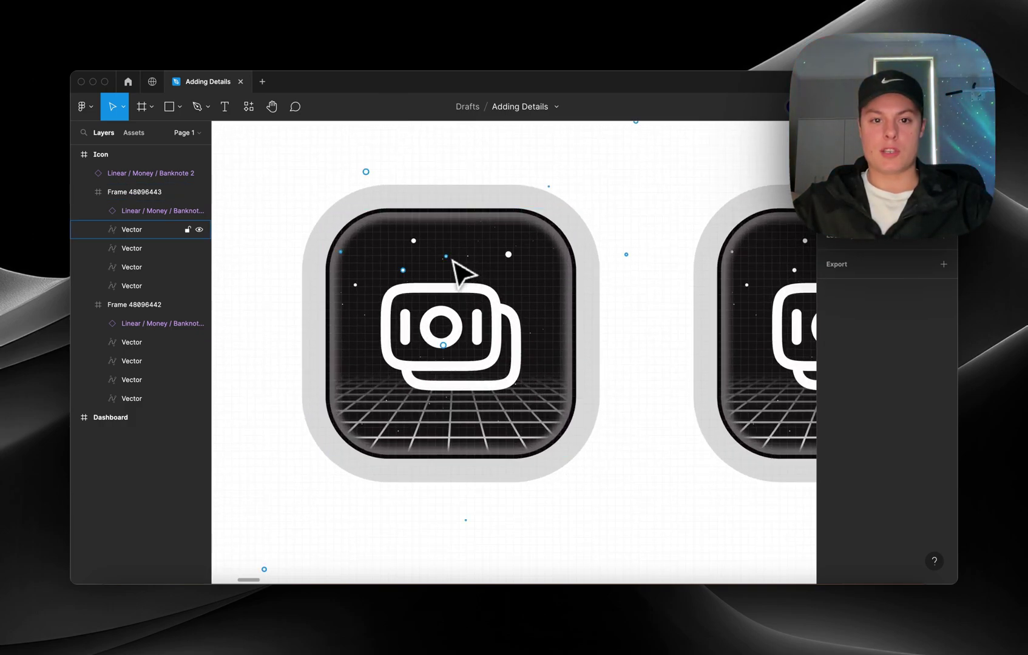
{"action": "scroll", "coordinate": [462, 273], "scroll_direction": "up", "scroll_amount": 2}
{"action": "scroll", "coordinate": [449, 257], "scroll_direction": "up", "scroll_amount": 3}
{"action": "scroll", "coordinate": [449, 283], "scroll_direction": "down", "scroll_amount": 1}
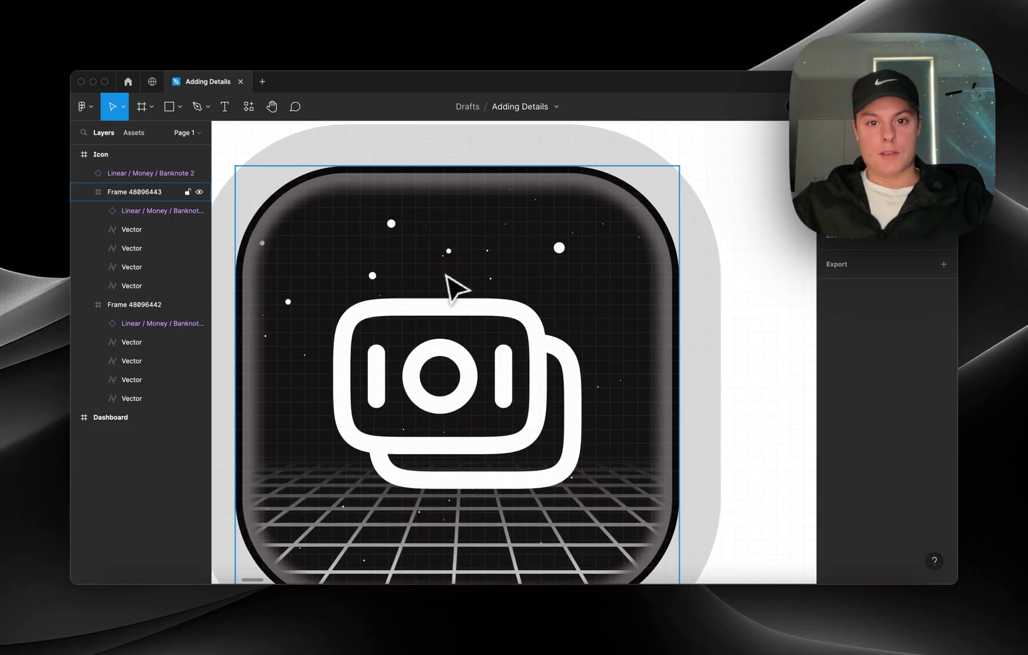
{"action": "scroll", "coordinate": [448, 275], "scroll_direction": "down", "scroll_amount": 6}
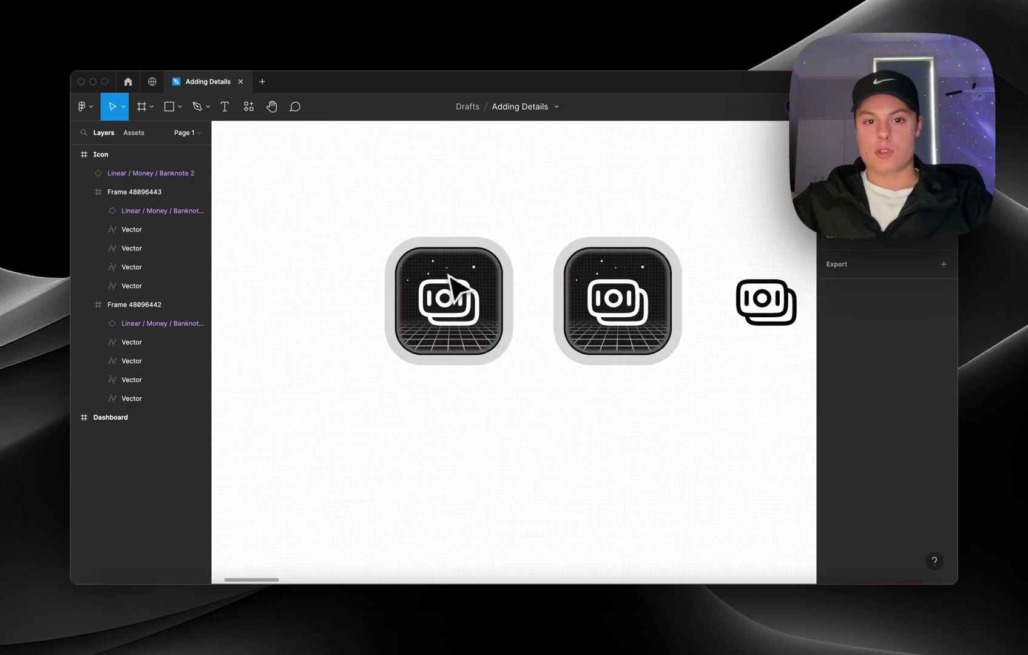
{"action": "scroll", "coordinate": [449, 277], "scroll_direction": "down", "scroll_amount": 4}
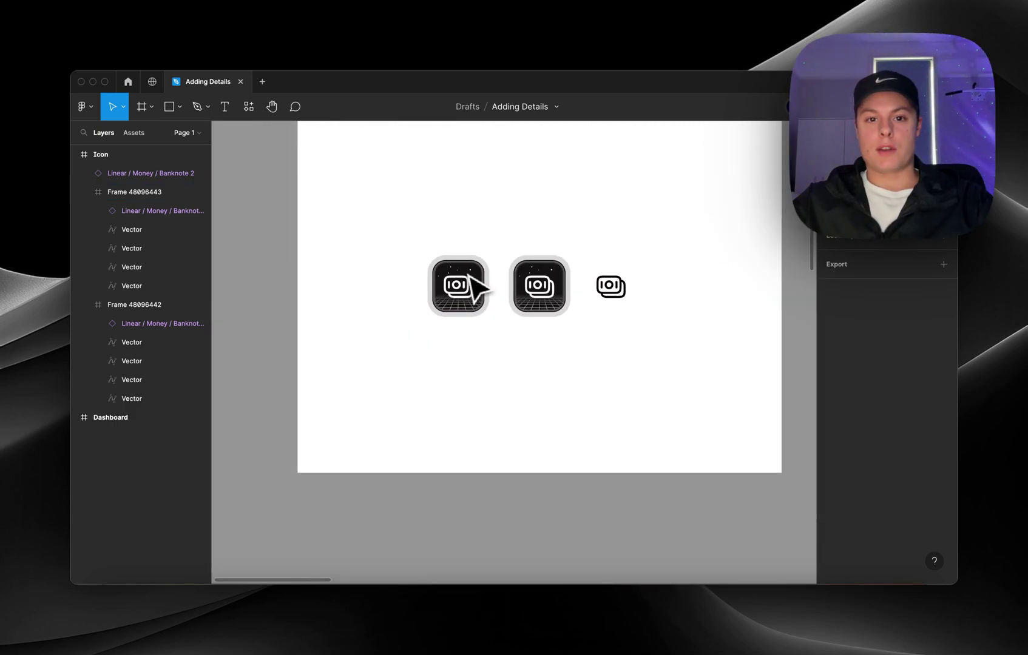
{"action": "scroll", "coordinate": [468, 275], "scroll_direction": "up", "scroll_amount": 4}
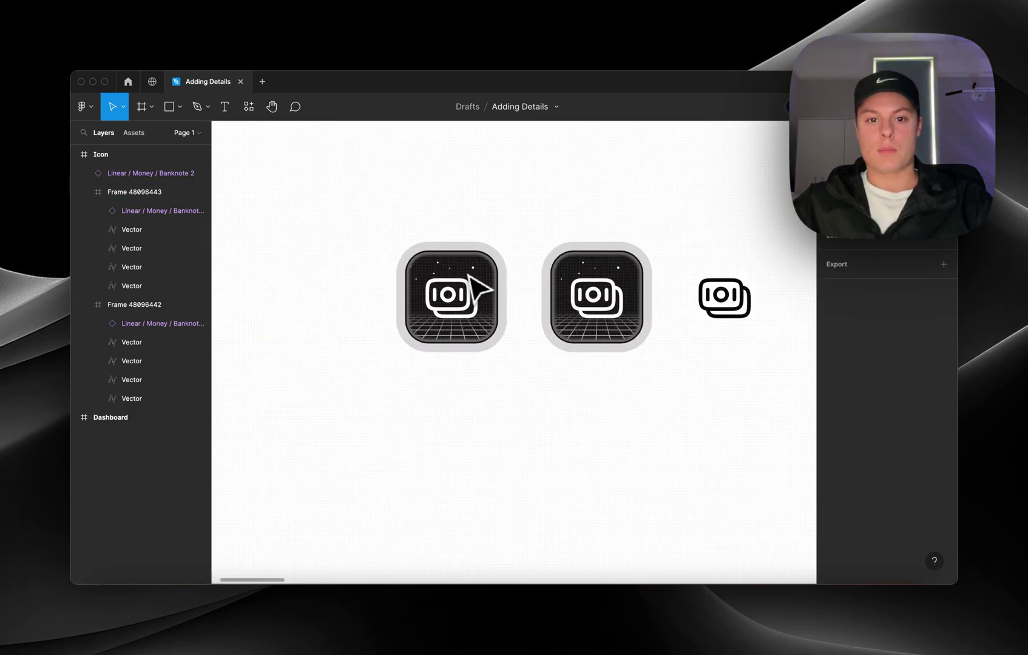
{"action": "scroll", "coordinate": [469, 275], "scroll_direction": "down", "scroll_amount": 4}
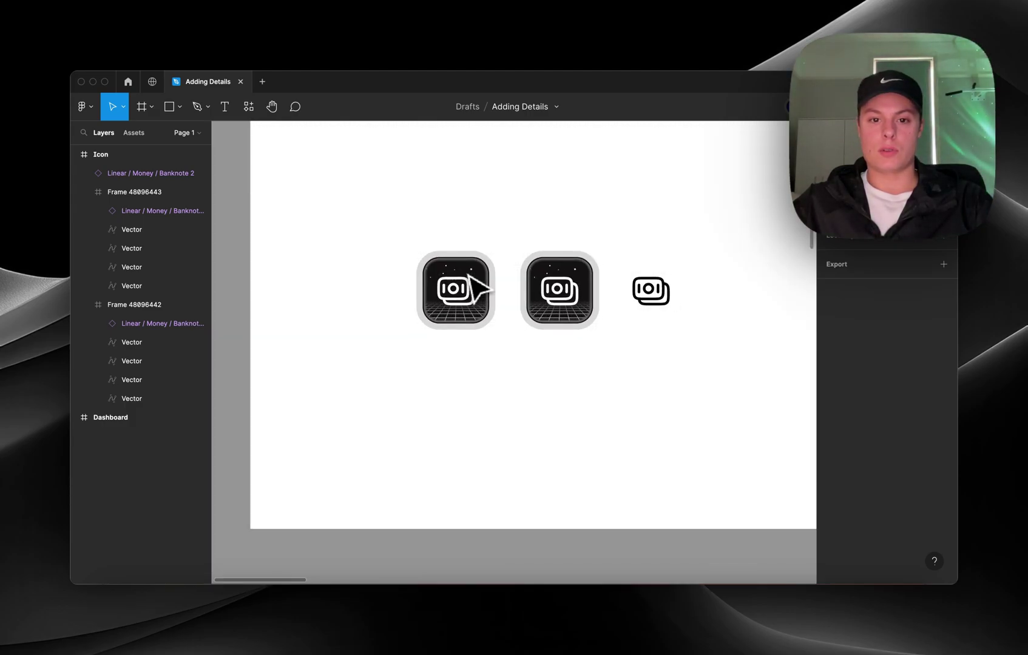
{"action": "scroll", "coordinate": [469, 274], "scroll_direction": "up", "scroll_amount": 3}
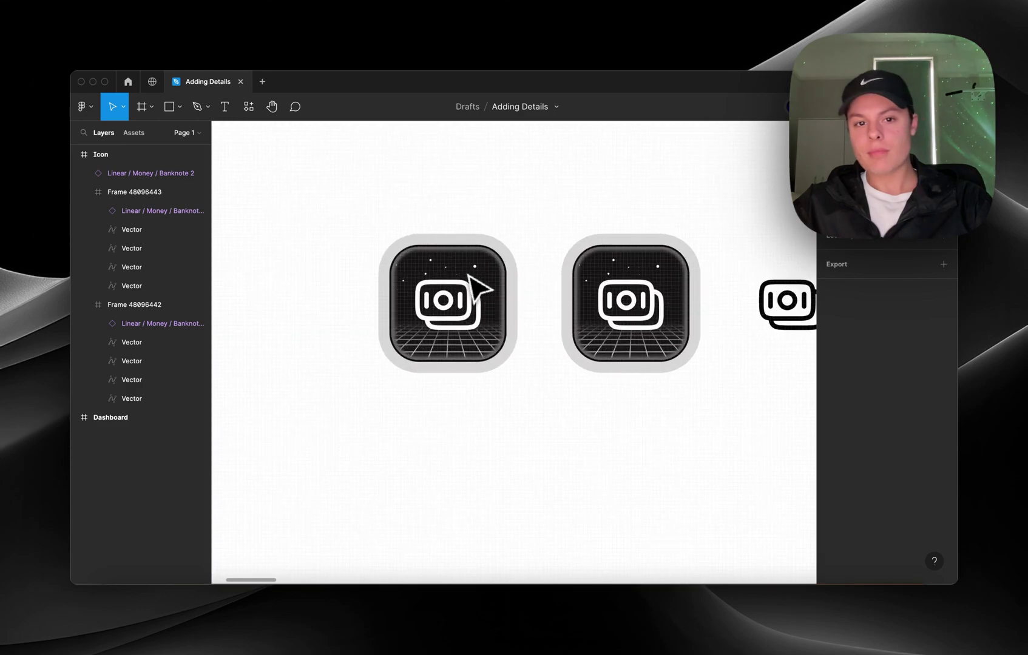
Select two of the star vectors inside the duplicated tile in turn to inspect how far they extend beyond it
{"action": "left_click", "coordinate": [472, 271]}
{"action": "scroll", "coordinate": [456, 379], "scroll_direction": "down", "scroll_amount": 5}
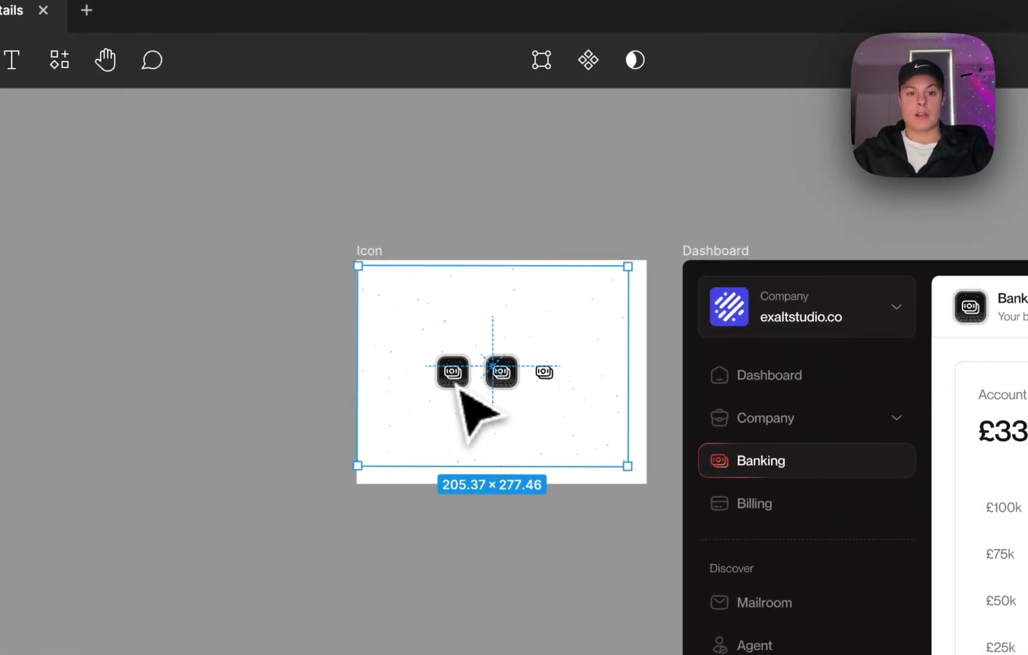
{"action": "scroll", "coordinate": [459, 387], "scroll_direction": "up", "scroll_amount": 4}
{"action": "scroll", "coordinate": [461, 393], "scroll_direction": "up", "scroll_amount": 2}
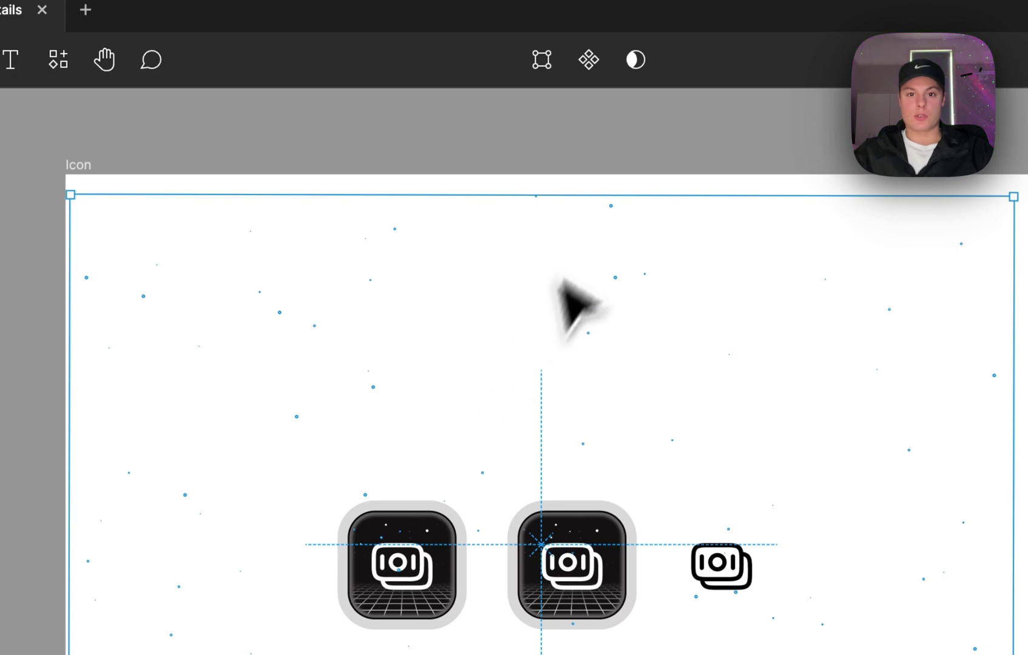
{"action": "left_click", "coordinate": [396, 533], "text": "super"}
{"action": "left_click", "coordinate": [524, 483]}
{"action": "scroll", "coordinate": [396, 574], "scroll_direction": "up", "scroll_amount": 4}
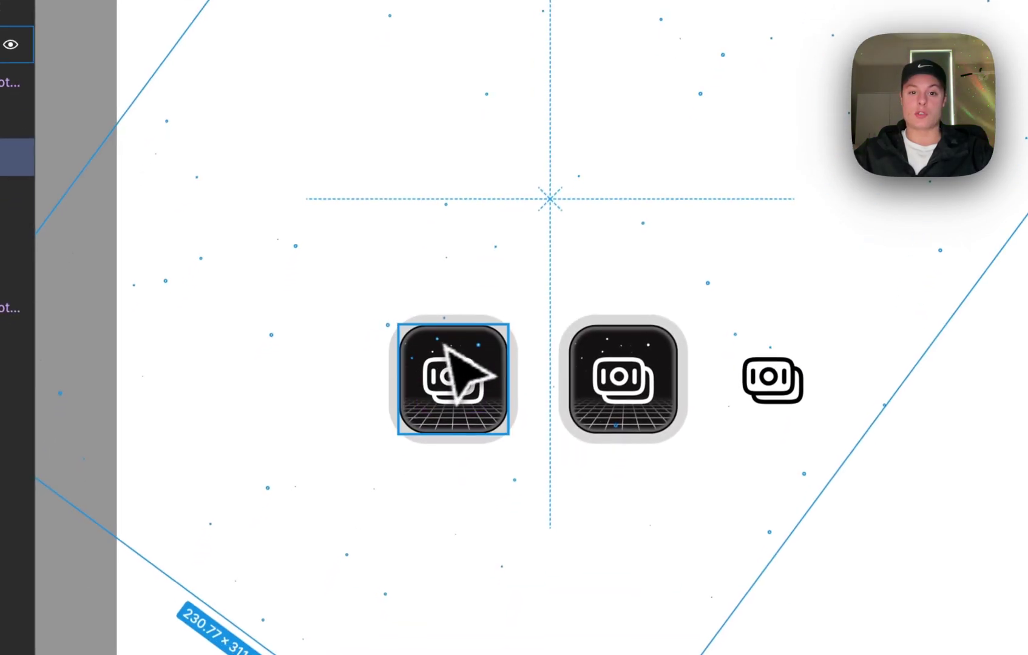
{"action": "scroll", "coordinate": [452, 383], "scroll_direction": "up", "scroll_amount": 2}
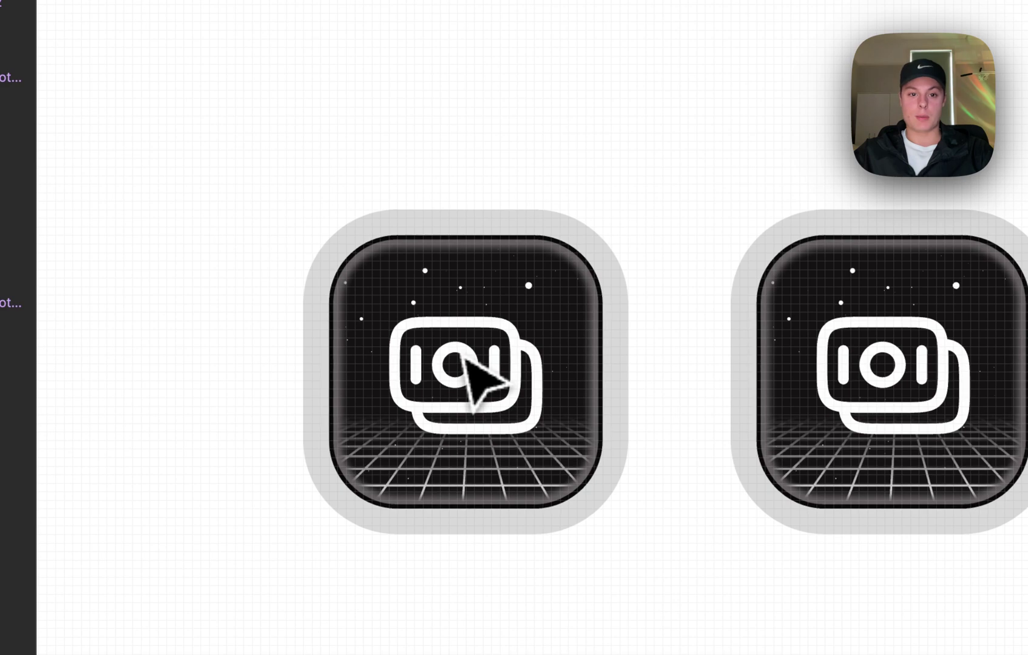
Examine the tile's stars and glyph up close, and view both tiles at small size next to the Dashboard frame
{"action": "scroll", "coordinate": [465, 358], "scroll_direction": "down", "scroll_amount": 1}
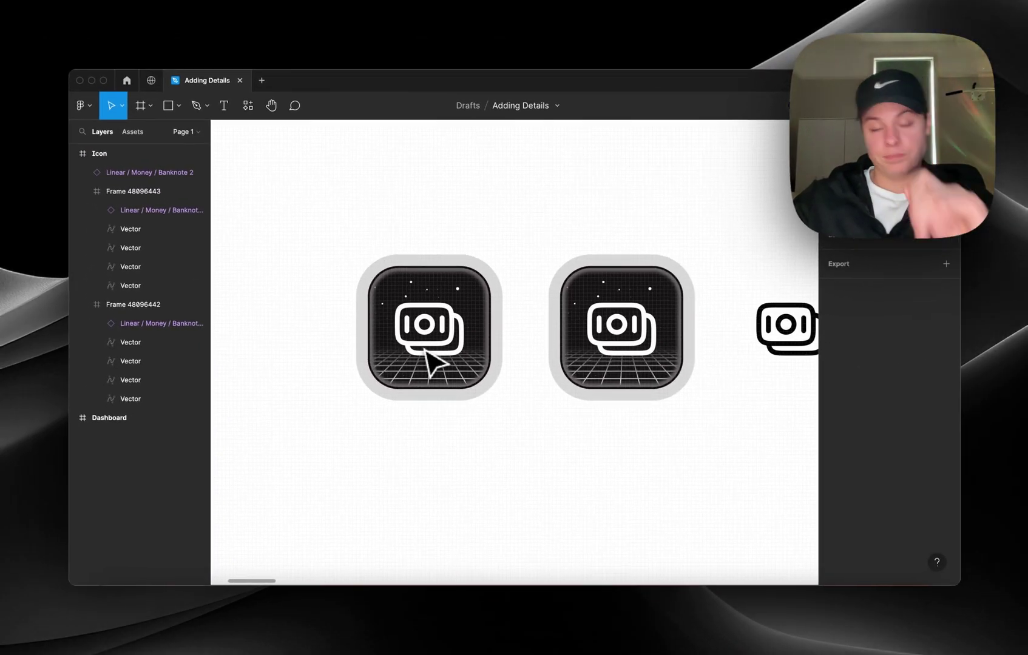
{"action": "left_click", "coordinate": [405, 336]}
{"action": "scroll", "coordinate": [385, 309], "scroll_direction": "up", "scroll_amount": 10}
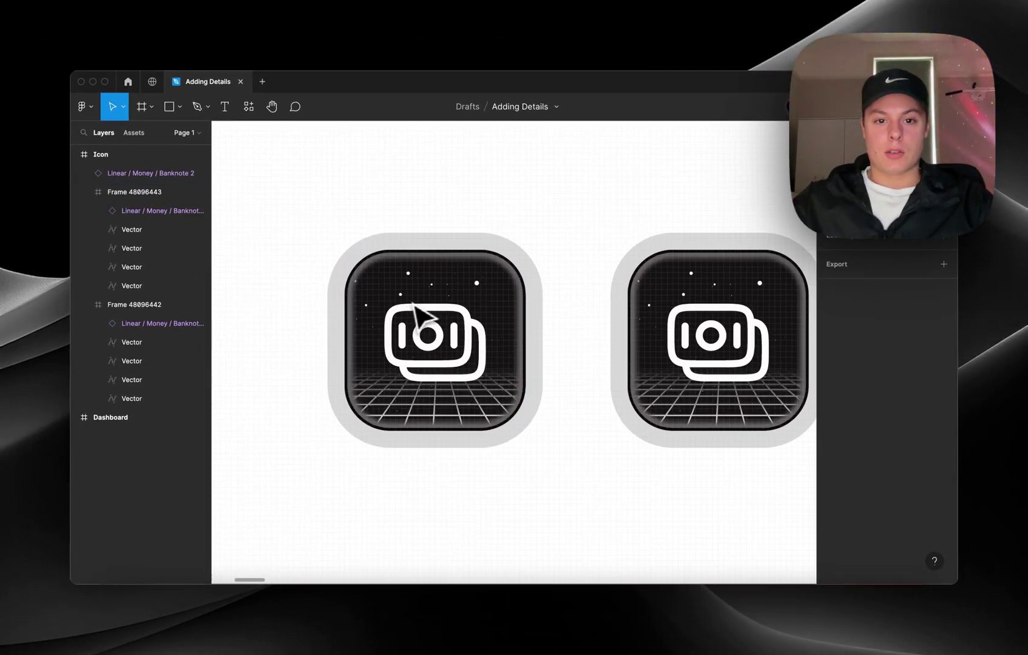
{"action": "scroll", "coordinate": [465, 306], "scroll_direction": "down", "scroll_amount": 10}
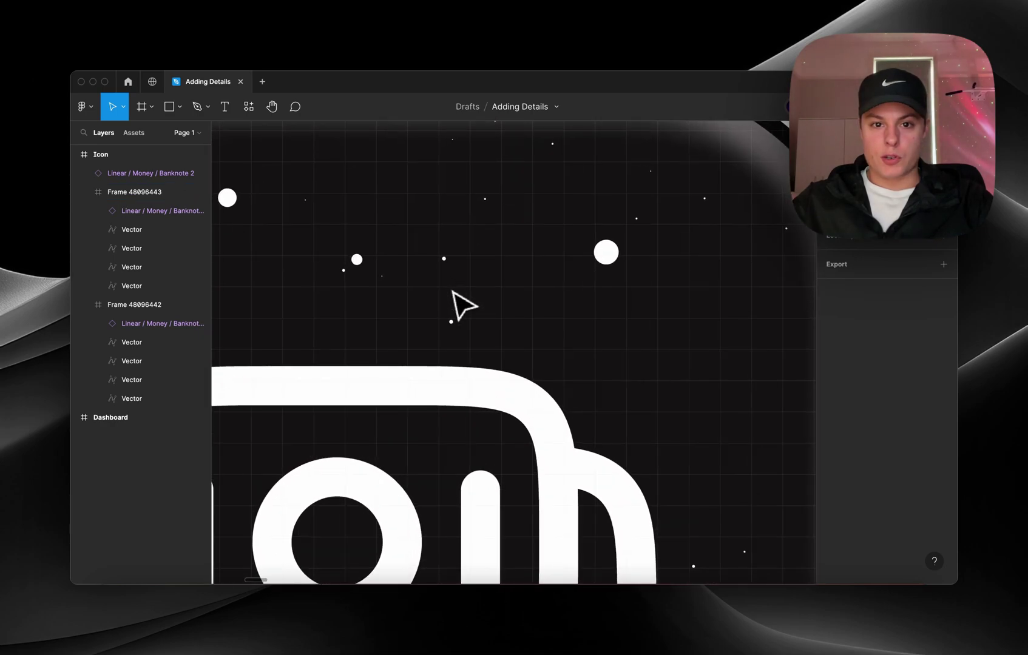
{"action": "scroll", "coordinate": [454, 292], "scroll_direction": "down", "scroll_amount": 6}
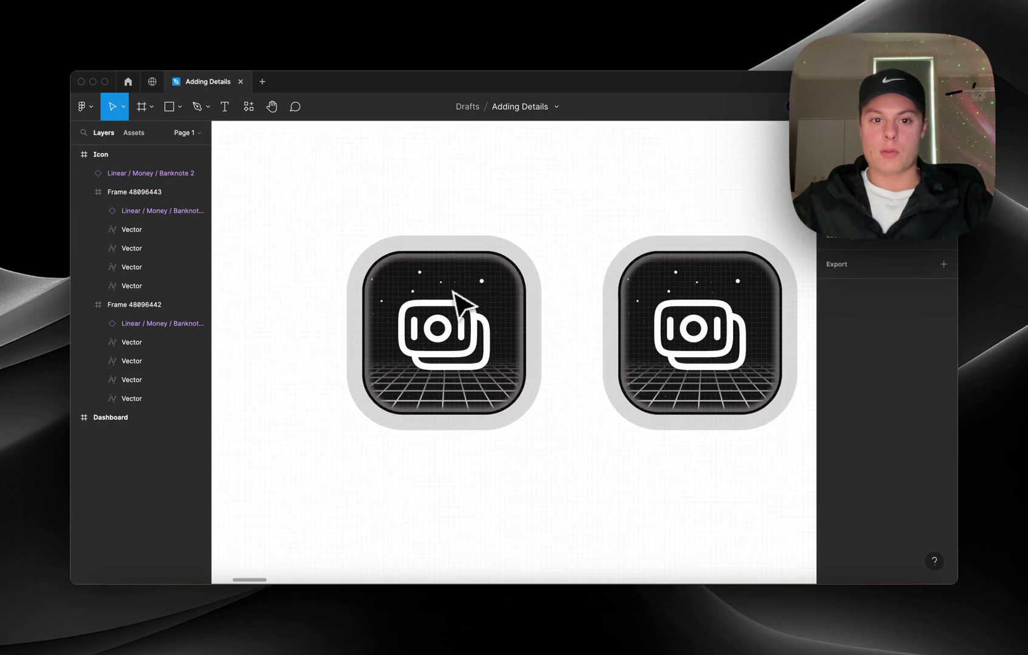
{"action": "scroll", "coordinate": [488, 267], "scroll_direction": "down", "scroll_amount": 8}
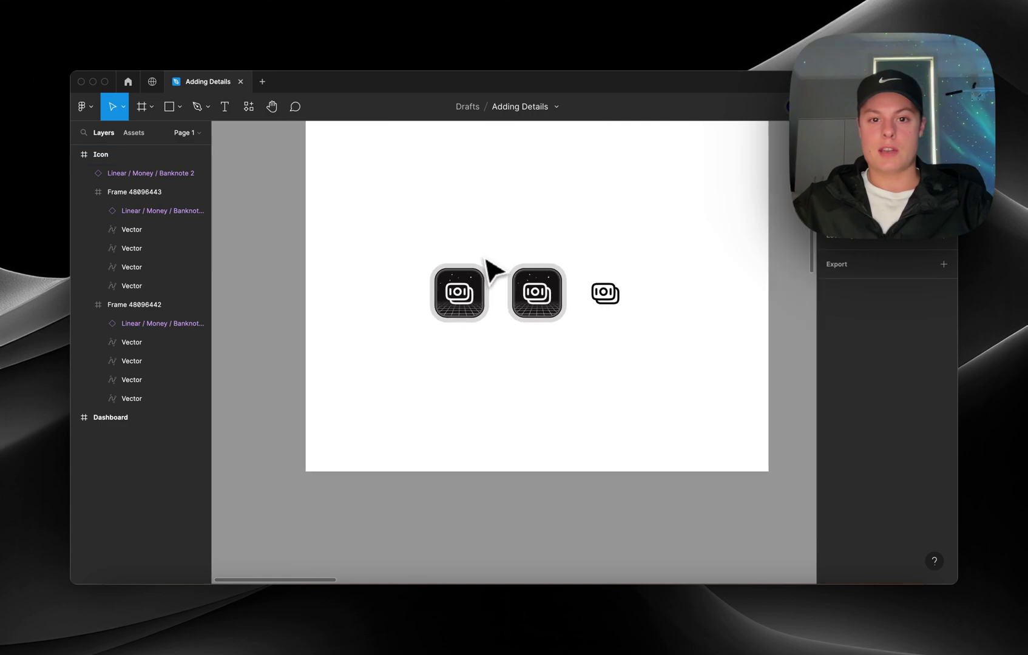
{"action": "scroll", "coordinate": [488, 267], "scroll_direction": "up", "scroll_amount": 2}
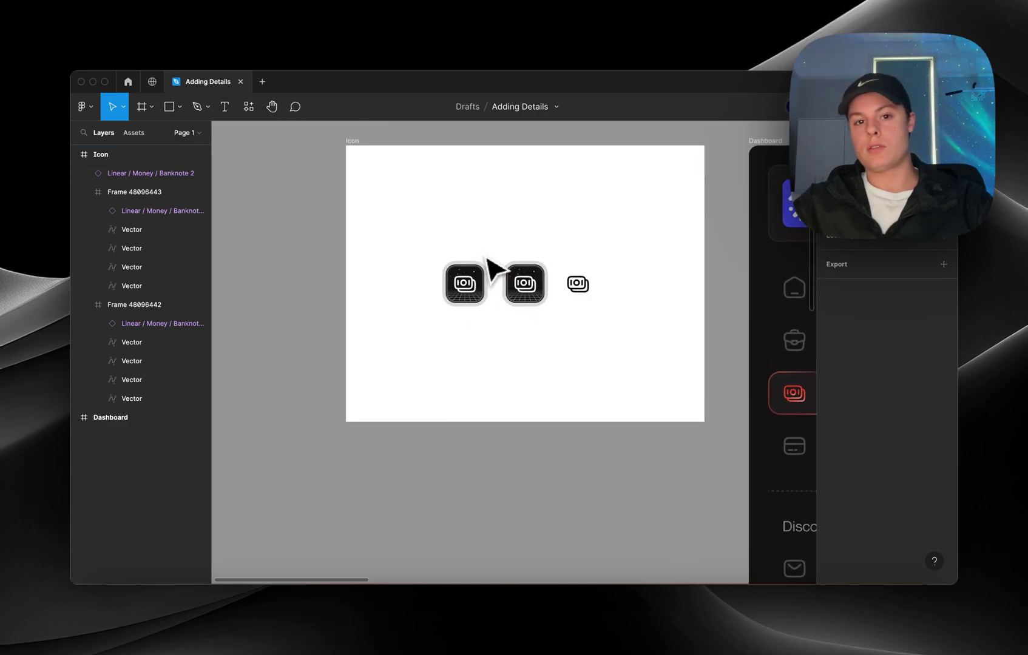
{"action": "scroll", "coordinate": [489, 268], "scroll_direction": "down", "scroll_amount": 6}
{"action": "scroll", "coordinate": [489, 268], "scroll_direction": "up", "scroll_amount": 3}
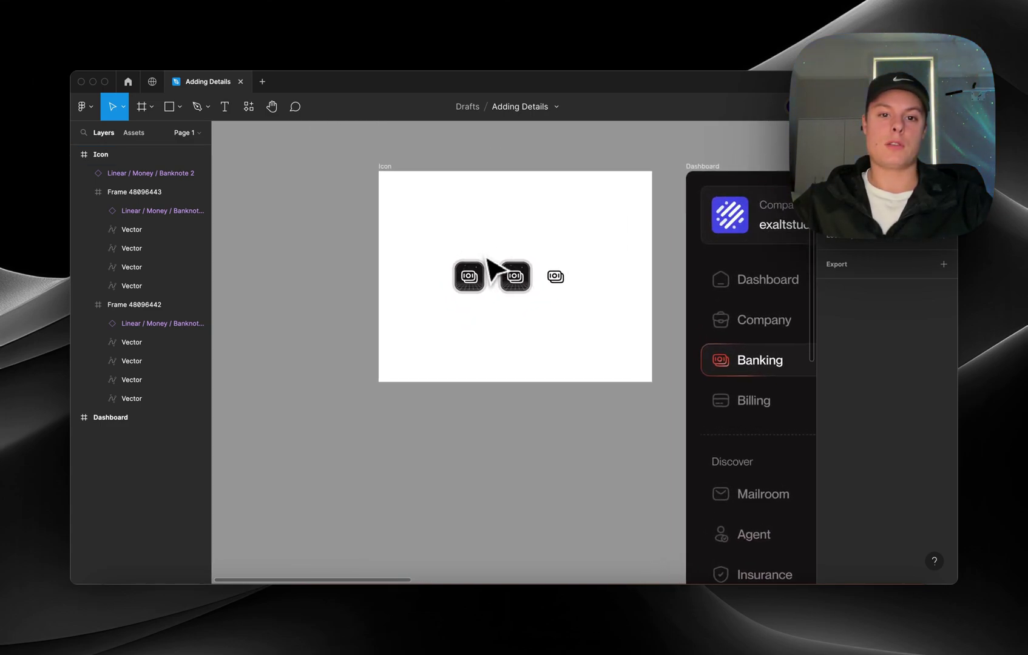
Compare the two finished icon tiles with the plain banknote glyph at small and larger magnification
{"action": "scroll", "coordinate": [489, 268], "scroll_direction": "down", "scroll_amount": 3}
{"action": "scroll", "coordinate": [489, 268], "scroll_direction": "up", "scroll_amount": 4}
{"action": "scroll", "coordinate": [490, 268], "scroll_direction": "up", "scroll_amount": 3}
{"action": "scroll", "coordinate": [489, 267], "scroll_direction": "down", "scroll_amount": 5}
{"action": "scroll", "coordinate": [489, 268], "scroll_direction": "up", "scroll_amount": 2}
{"action": "scroll", "coordinate": [490, 268], "scroll_direction": "up", "scroll_amount": 4}
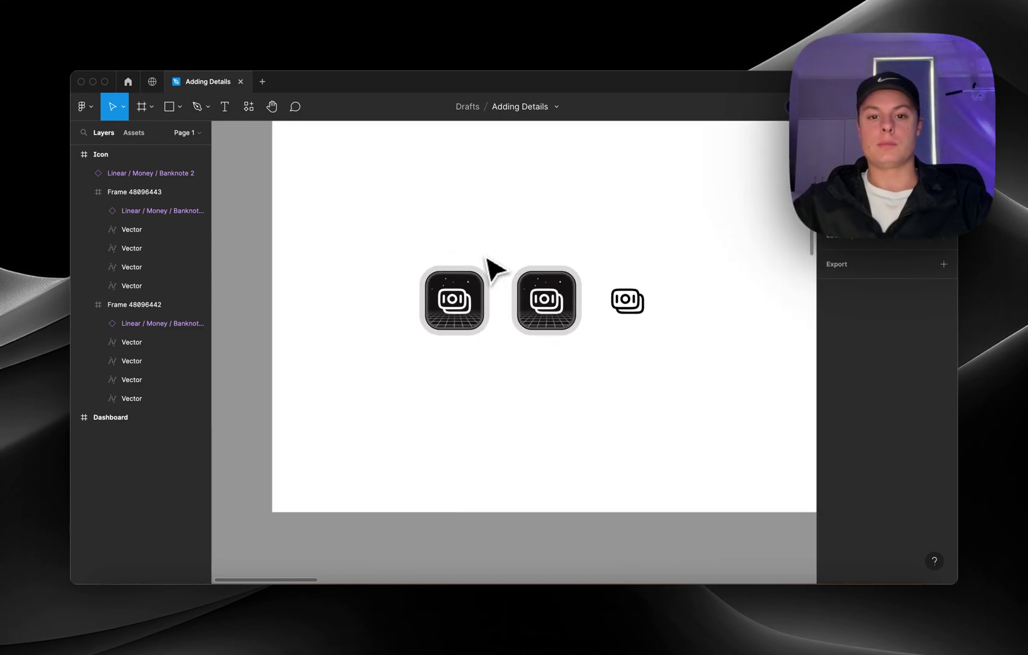
Open the leftmost tile's drop shadow settings and examine how offset, blur, spread and opacity form its grey outer ring
{"action": "left_click", "coordinate": [450, 302]}
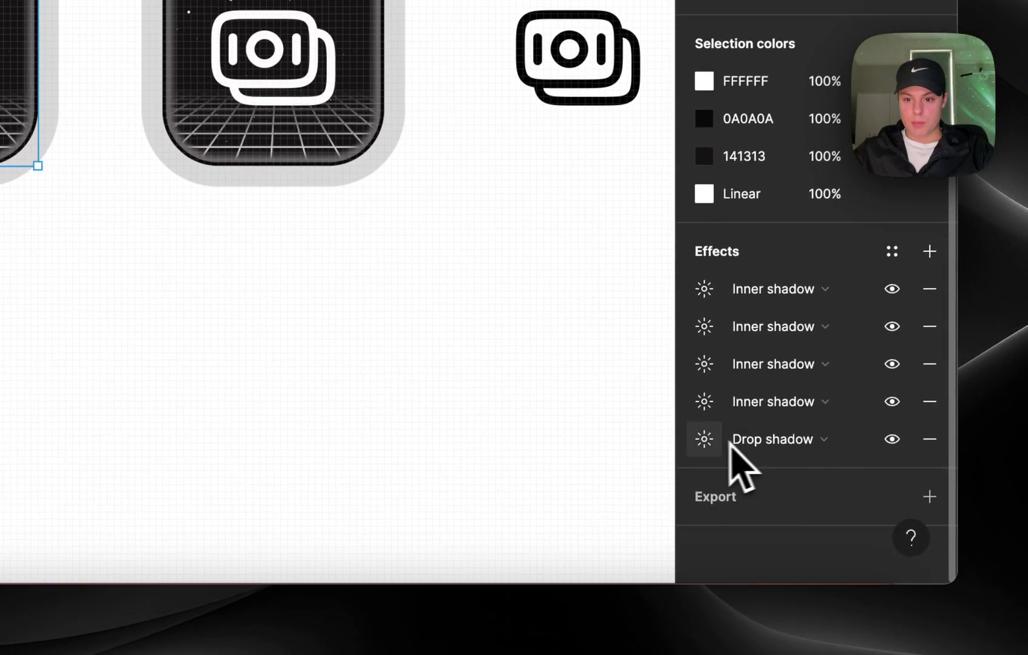
{"action": "left_click", "coordinate": [705, 441]}
{"action": "left_click", "coordinate": [887, 446]}
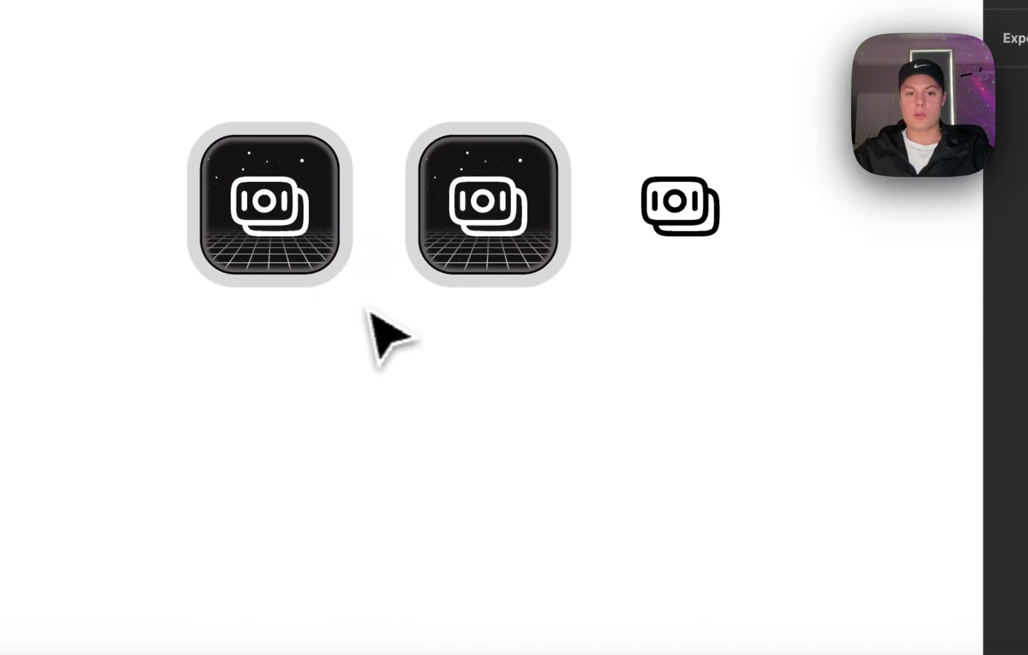
{"action": "left_click", "coordinate": [12, 133]}
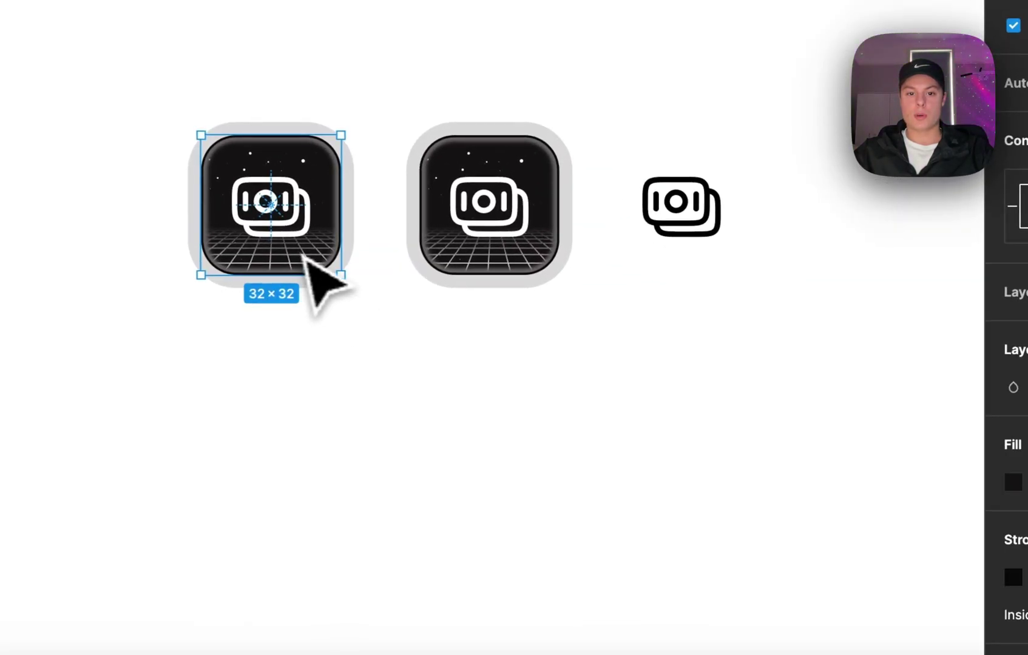
{"action": "left_click", "coordinate": [705, 440]}
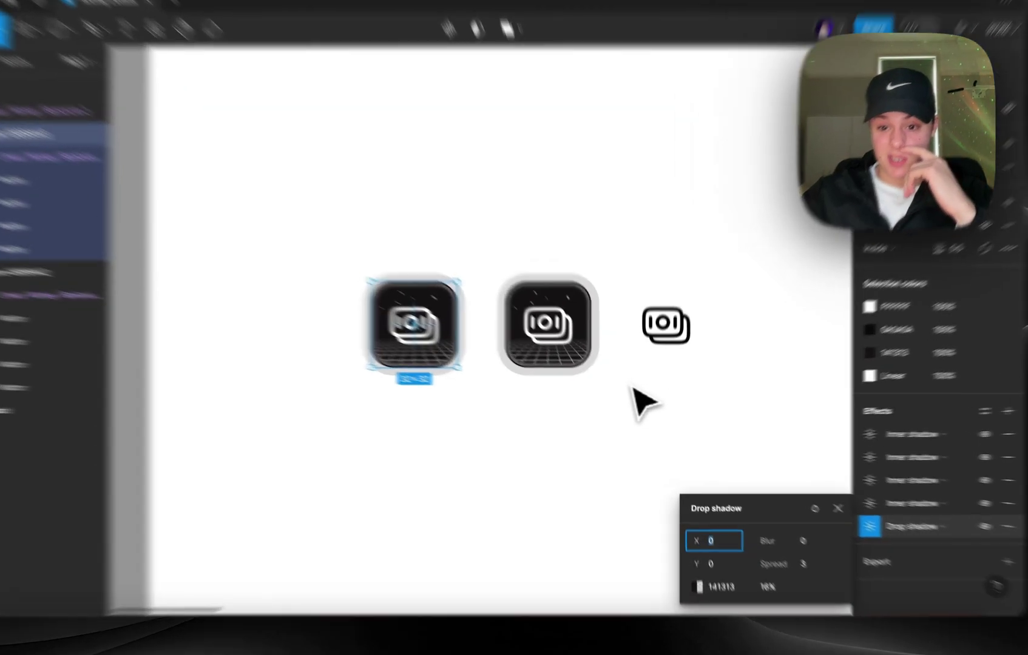
{"action": "left_click", "coordinate": [639, 410]}
{"action": "left_click", "coordinate": [494, 379]}
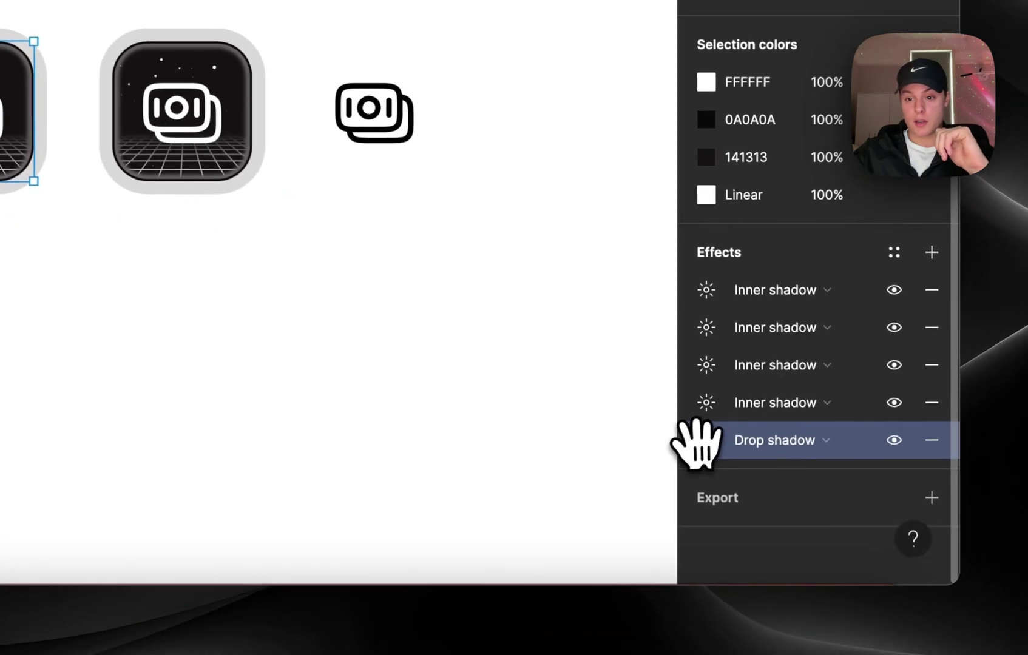
{"action": "left_click", "coordinate": [704, 441]}
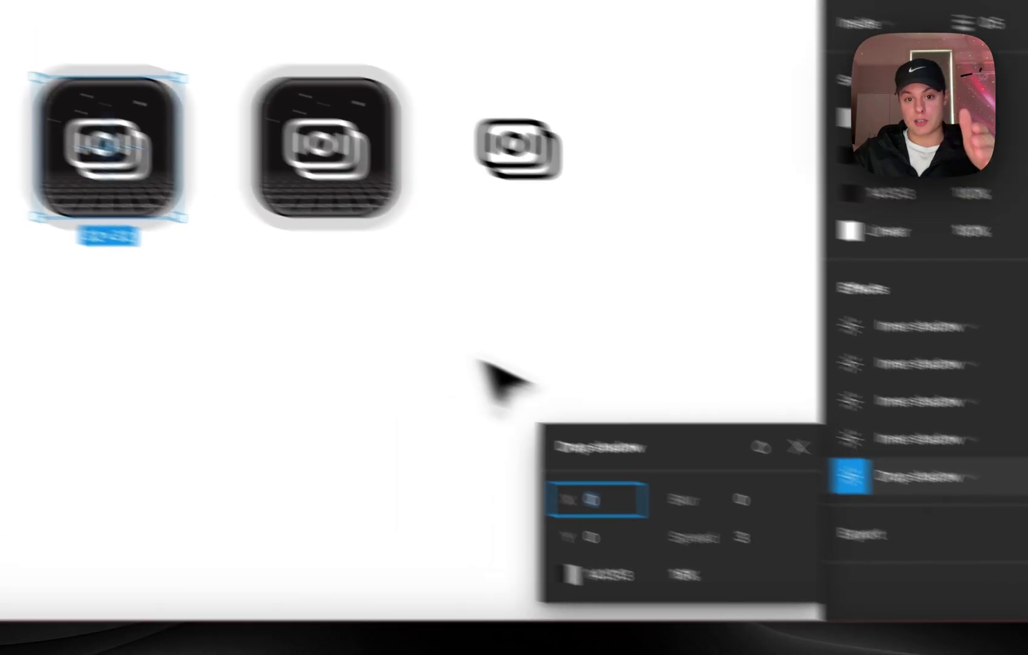
{"action": "left_click", "coordinate": [200, 297]}
{"action": "left_click", "coordinate": [14, 155]}
{"action": "left_click", "coordinate": [515, 336]}
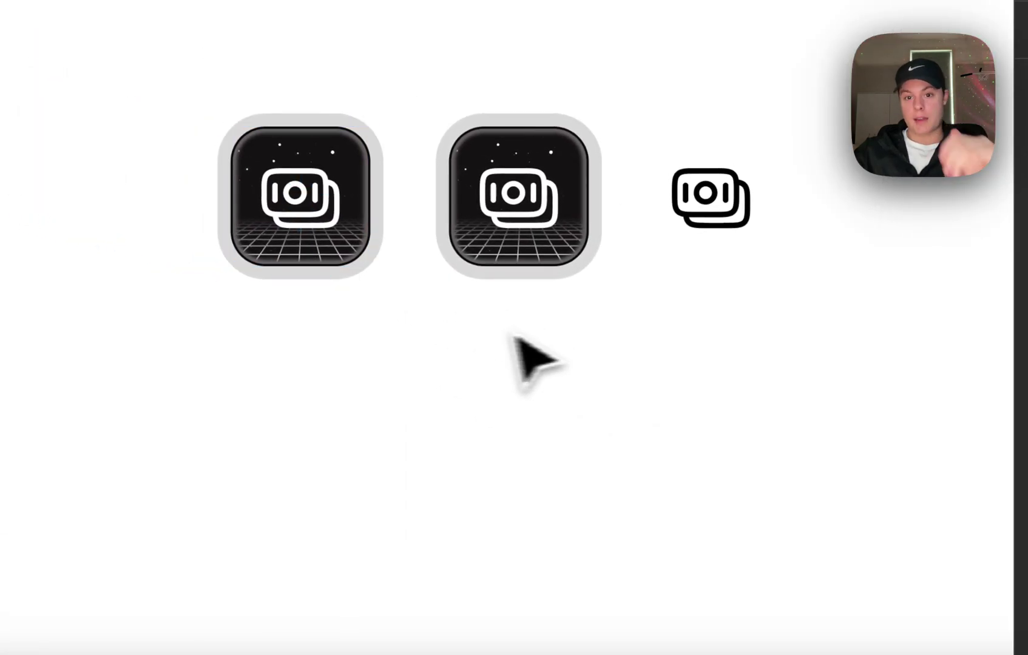
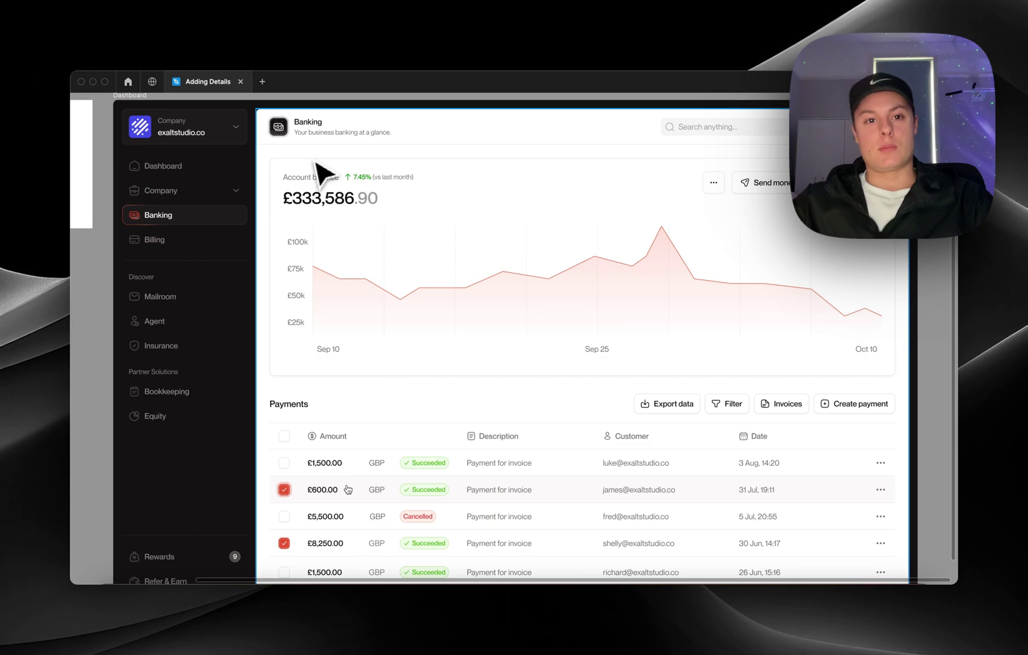
Bring back the interface panels and select the nested Banking icon tile in the dashboard header
{"action": "key", "text": "super+backslash"}
{"action": "scroll", "coordinate": [314, 163], "scroll_direction": "up", "scroll_amount": 1}
{"action": "scroll", "coordinate": [314, 162], "scroll_direction": "left", "scroll_amount": 1}
{"action": "left_click", "coordinate": [320, 179]}
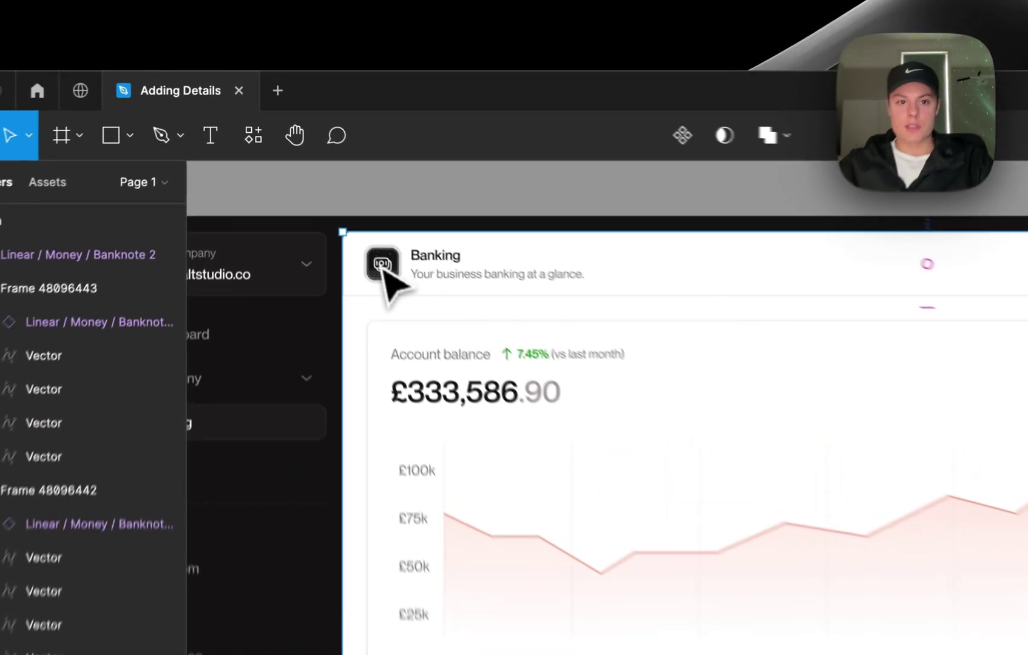
{"action": "double_click", "coordinate": [380, 265]}
{"action": "left_click", "coordinate": [383, 269]}
{"action": "double_click", "coordinate": [383, 269]}
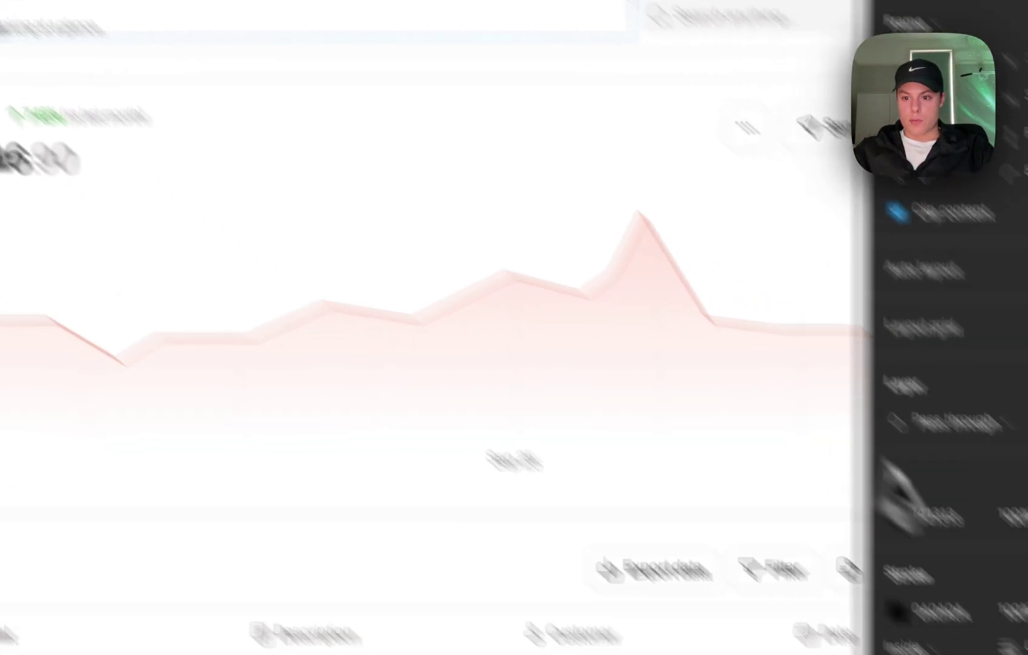
{"action": "scroll", "coordinate": [883, 395], "scroll_direction": "down", "scroll_amount": 5}
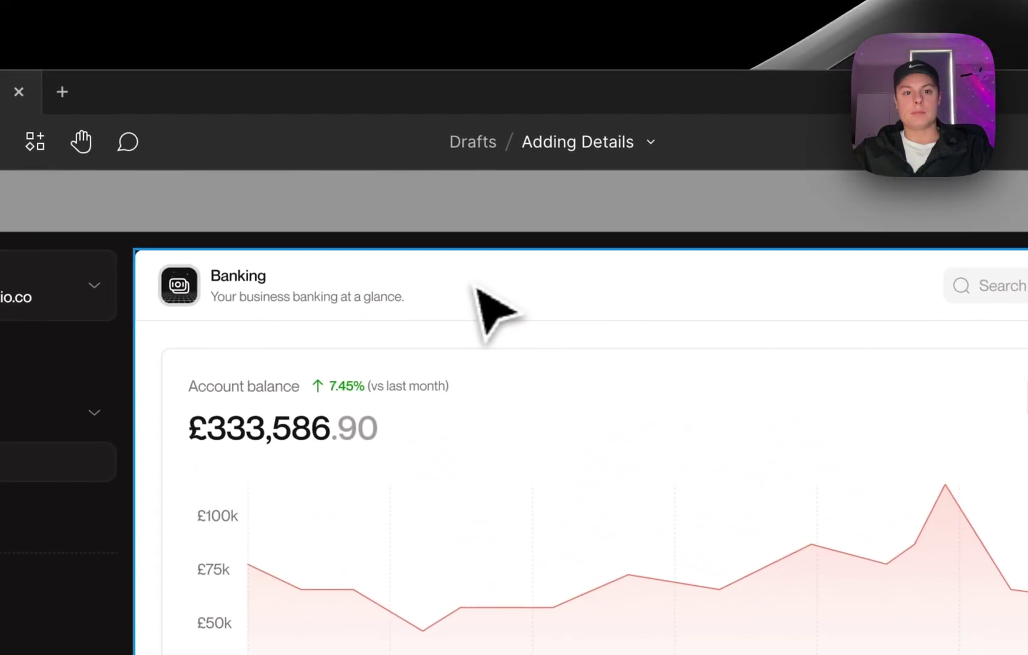
Hide the stroke, the four inner shadows and the drop shadow of the Banking icon tile in the dashboard header
{"action": "double_click", "coordinate": [178, 298]}
{"action": "double_click", "coordinate": [178, 300]}
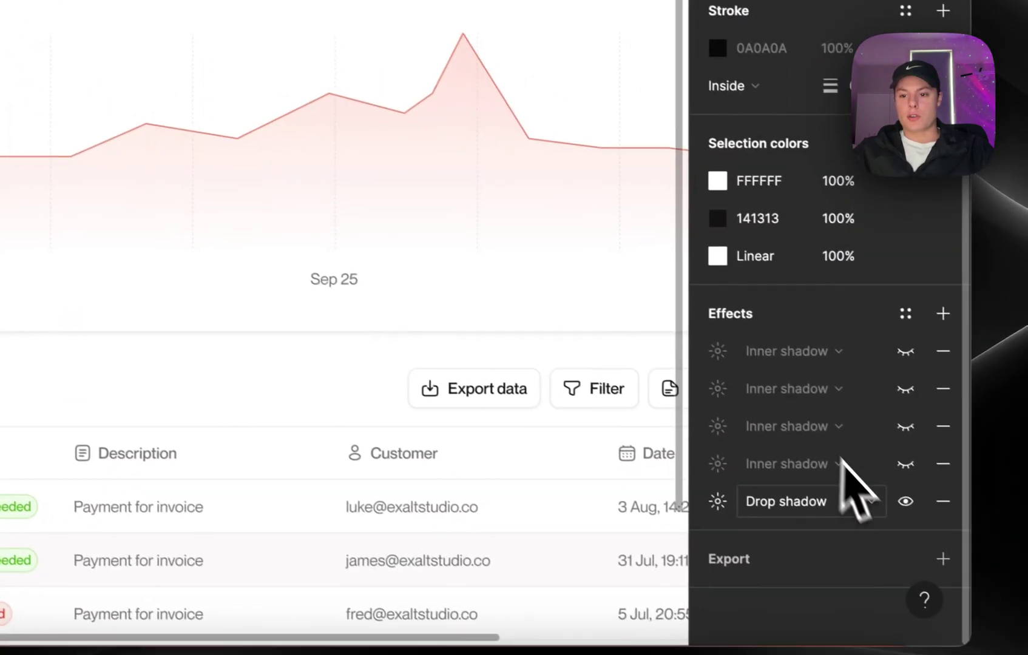
{"action": "left_click", "coordinate": [1009, 598]}
{"action": "left_click", "coordinate": [881, 495]}
{"action": "left_click", "coordinate": [889, 496]}
{"action": "left_click", "coordinate": [455, 154]}
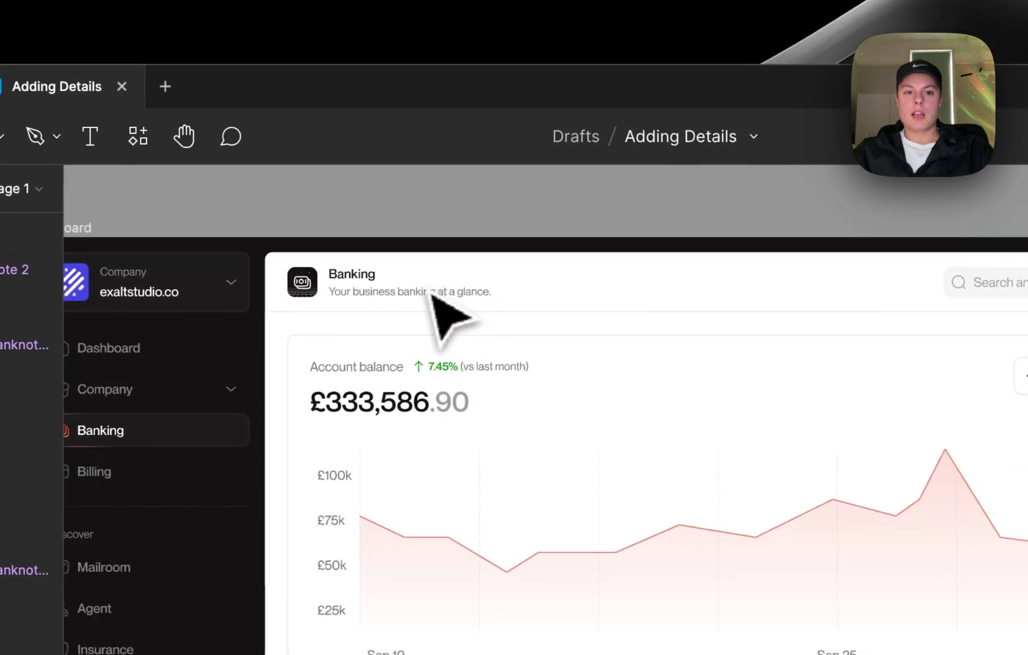
Duplicate the stripped Banking icon tile in the dashboard header so that two copies sit side by side
{"action": "left_click", "coordinate": [308, 290]}
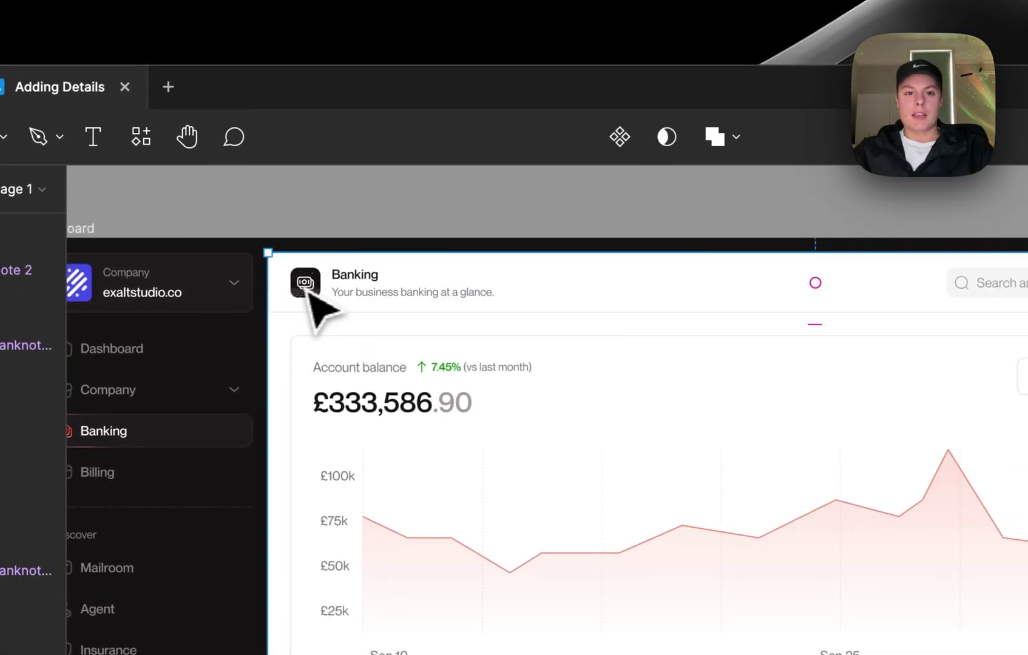
{"action": "double_click", "coordinate": [308, 290]}
{"action": "scroll", "coordinate": [309, 290], "scroll_direction": "up", "scroll_amount": 5}
{"action": "double_click", "coordinate": [313, 292]}
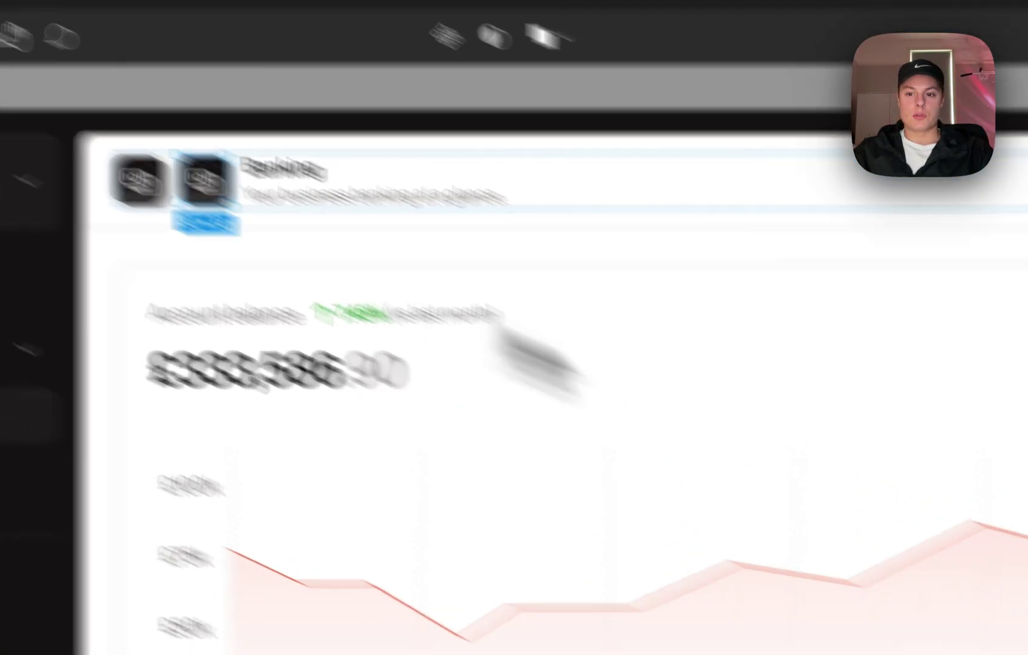
Turn the stroke, drop shadow and all four inner shadows back on for the left of the two header tiles
{"action": "scroll", "coordinate": [998, 520], "scroll_direction": "down", "scroll_amount": 3}
{"action": "left_click", "coordinate": [896, 285]}
{"action": "scroll", "coordinate": [895, 287], "scroll_direction": "down", "scroll_amount": 4}
{"action": "left_click", "coordinate": [892, 471]}
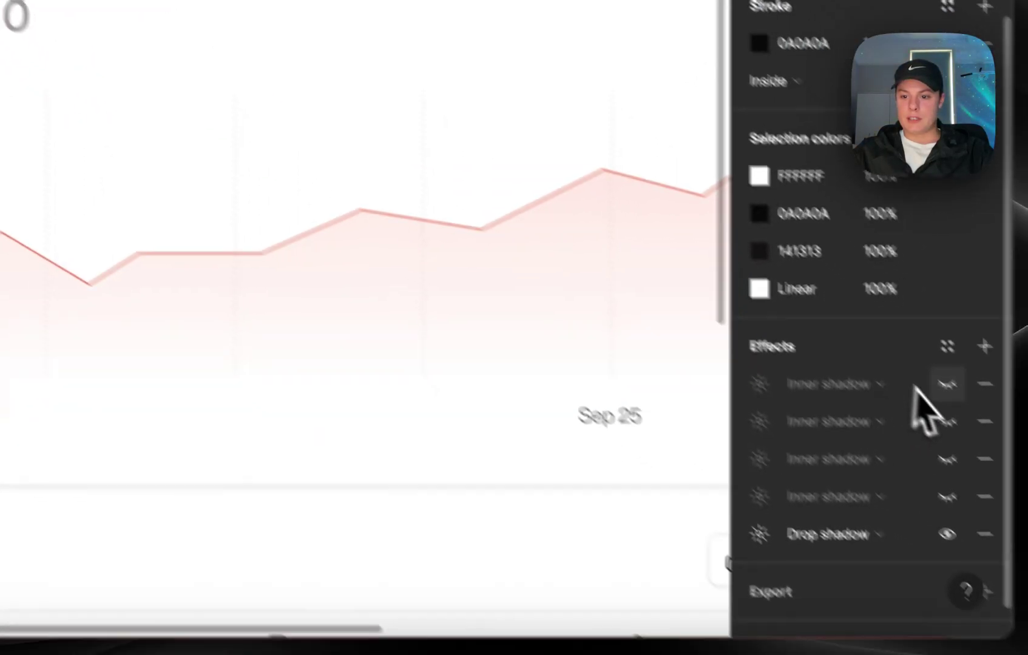
{"action": "left_click", "coordinate": [893, 339]}
{"action": "left_click", "coordinate": [893, 376]}
{"action": "left_click", "coordinate": [892, 412]}
{"action": "left_click", "coordinate": [892, 450]}
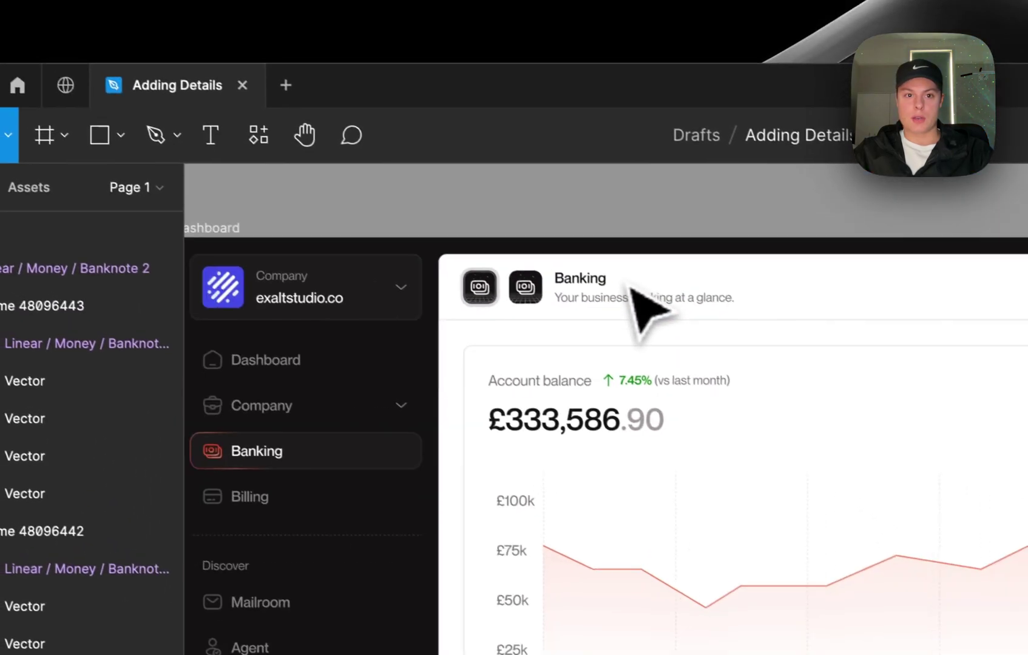
Compare the detailed and the plain Banking tile in the dashboard header at several magnifications
{"action": "scroll", "coordinate": [632, 290], "scroll_direction": "up", "scroll_amount": 5}
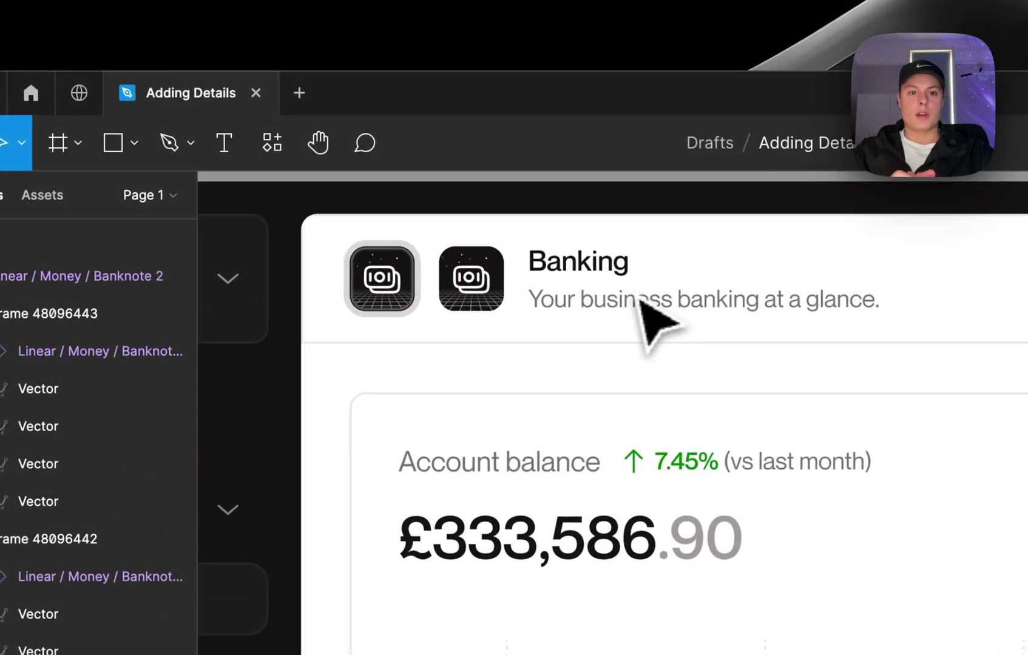
{"action": "left_click", "coordinate": [470, 259]}
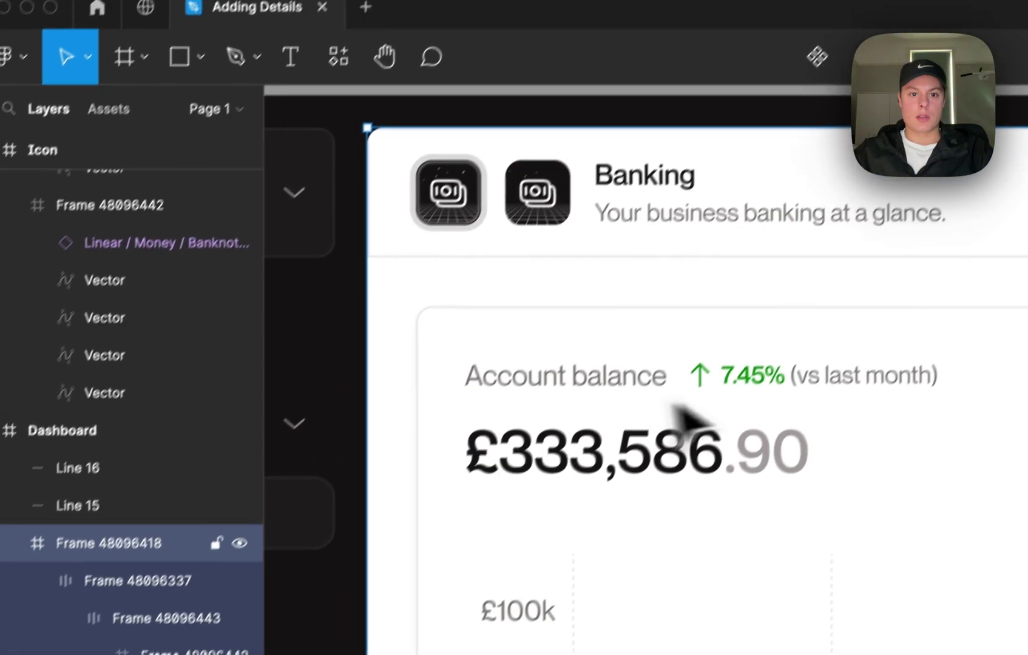
{"action": "key", "text": "Escape"}
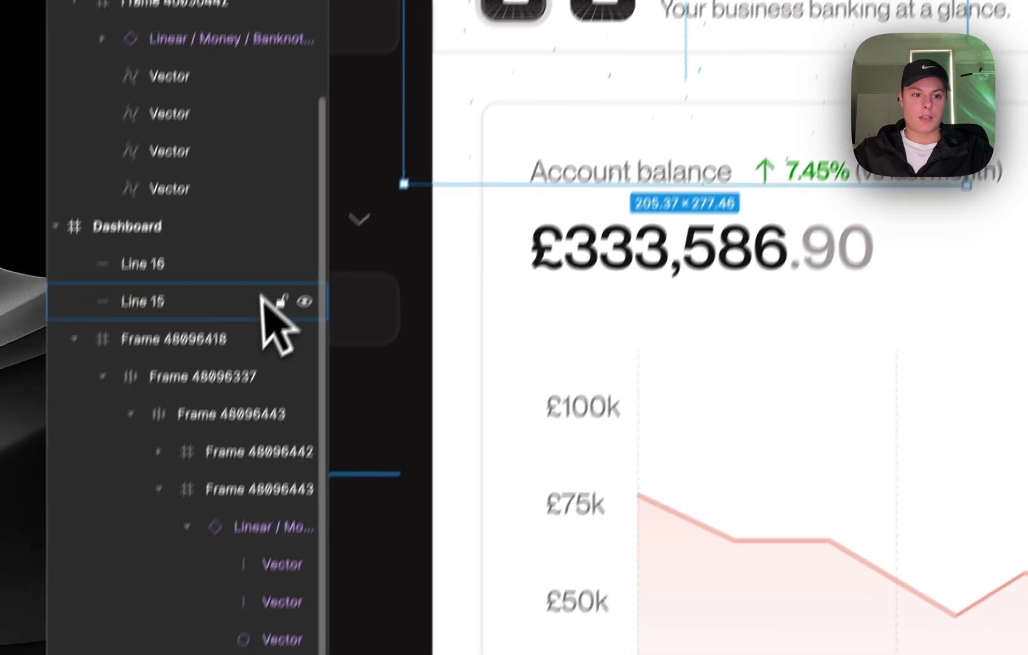
{"action": "scroll", "coordinate": [164, 546], "scroll_direction": "down", "scroll_amount": 3}
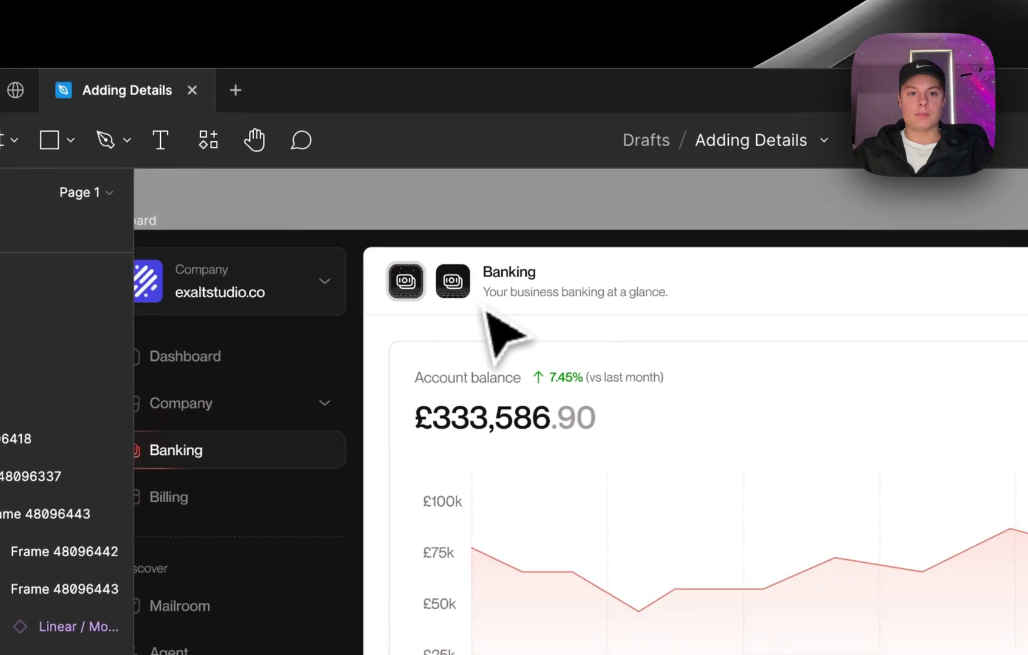
{"action": "scroll", "coordinate": [515, 273], "scroll_direction": "down", "scroll_amount": 5}
{"action": "scroll", "coordinate": [505, 264], "scroll_direction": "up", "scroll_amount": 10}
{"action": "left_click", "coordinate": [504, 273]}
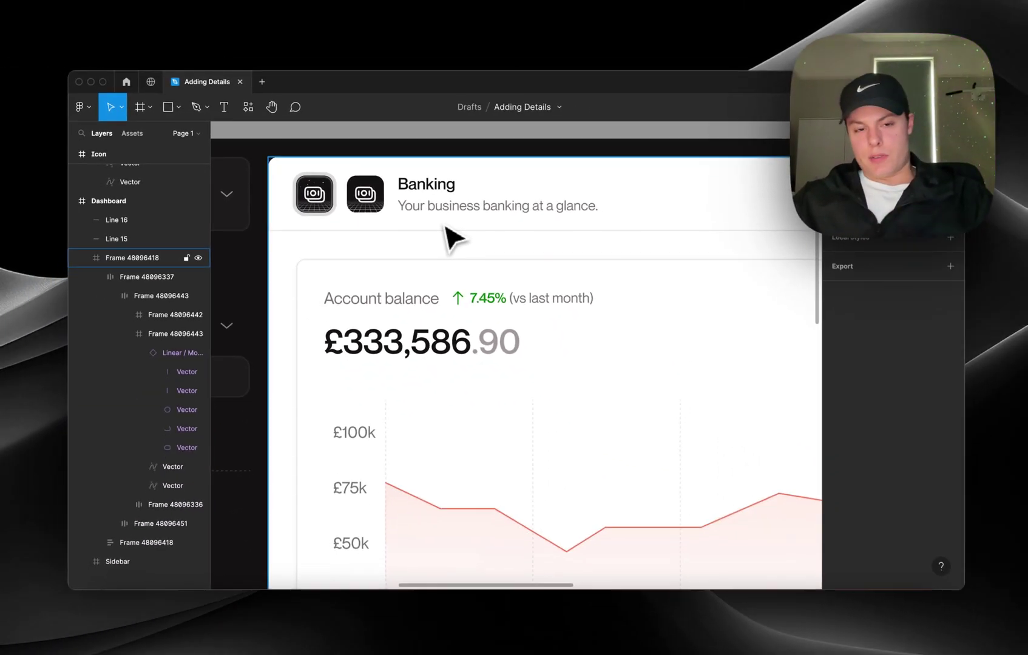
{"action": "scroll", "coordinate": [452, 237], "scroll_direction": "down", "scroll_amount": 3}
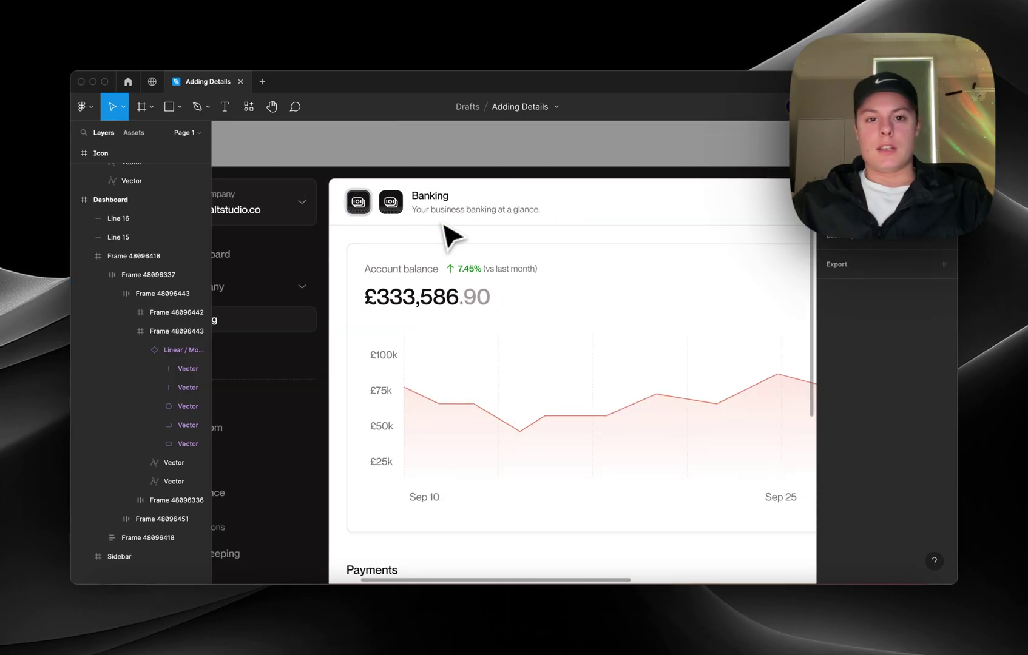
{"action": "scroll", "coordinate": [452, 237], "scroll_direction": "down", "scroll_amount": 5}
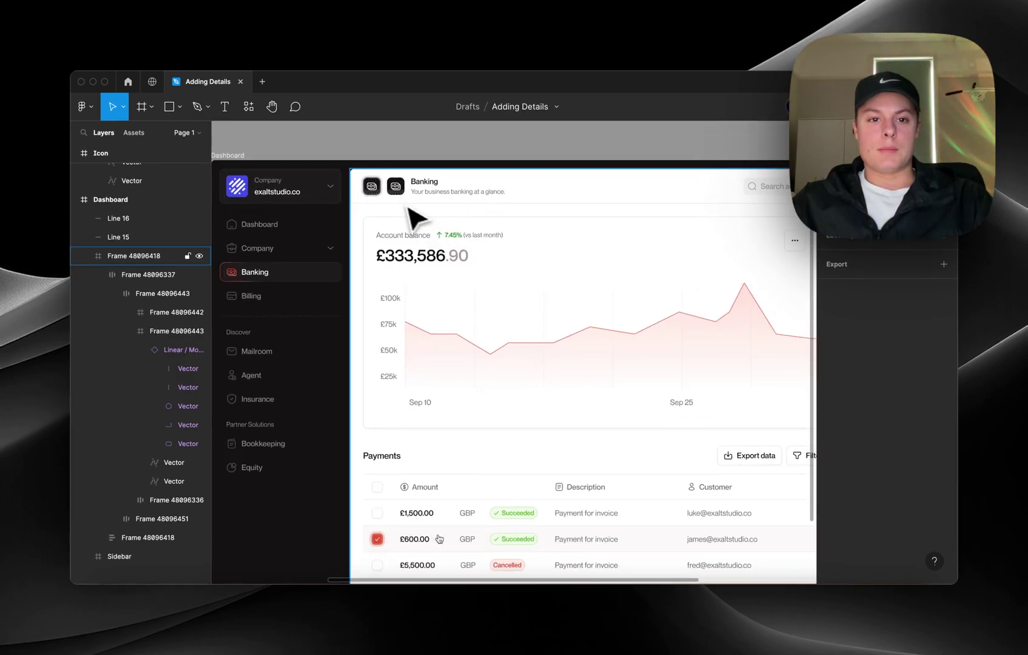
{"action": "scroll", "coordinate": [410, 210], "scroll_direction": "up", "scroll_amount": 3}
{"action": "scroll", "coordinate": [409, 213], "scroll_direction": "down", "scroll_amount": 5}
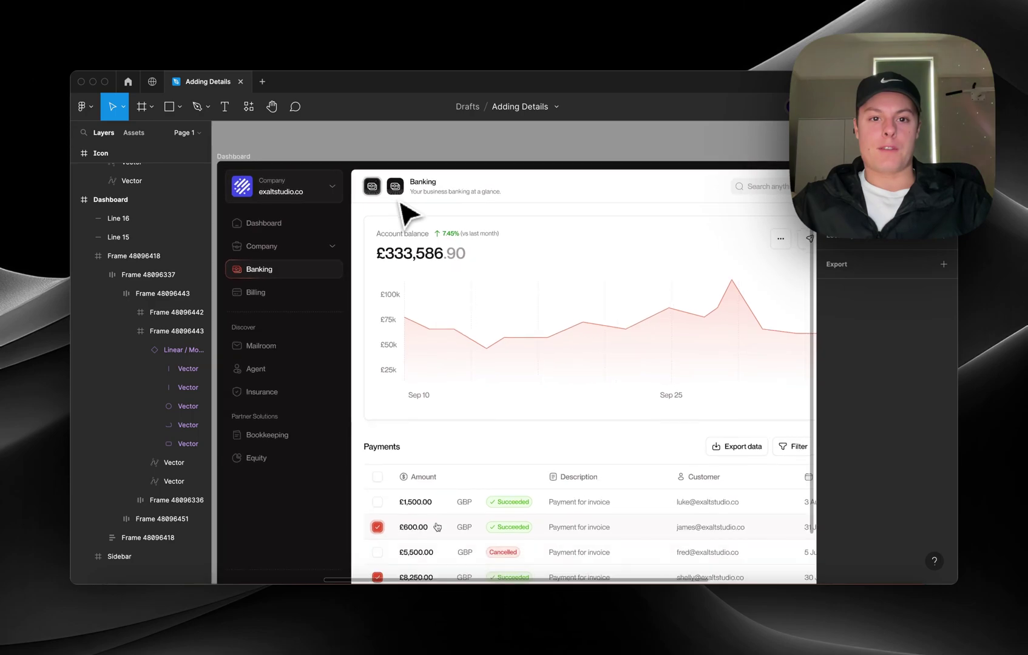
{"action": "scroll", "coordinate": [401, 204], "scroll_direction": "down", "scroll_amount": 1}
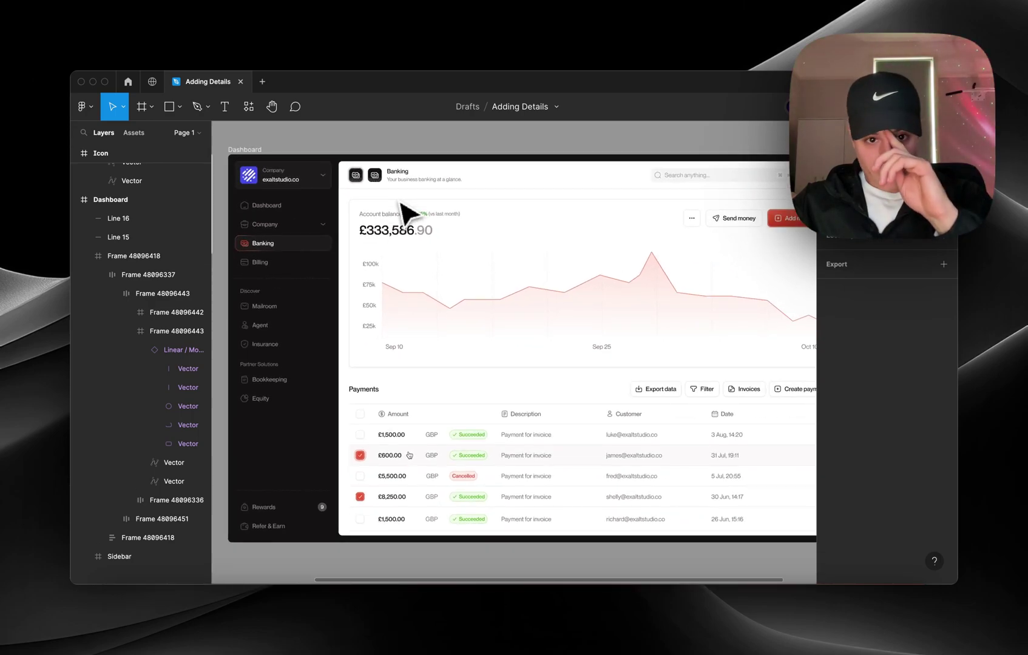
Place the nested red Add money button on the empty canvas above the dashboard
{"action": "scroll", "coordinate": [400, 204], "scroll_direction": "up", "scroll_amount": 1}
{"action": "scroll", "coordinate": [401, 203], "scroll_direction": "right", "scroll_amount": 1}
{"action": "double_click", "coordinate": [754, 236]}
{"action": "double_click", "coordinate": [753, 236]}
{"action": "double_click", "coordinate": [753, 236]}
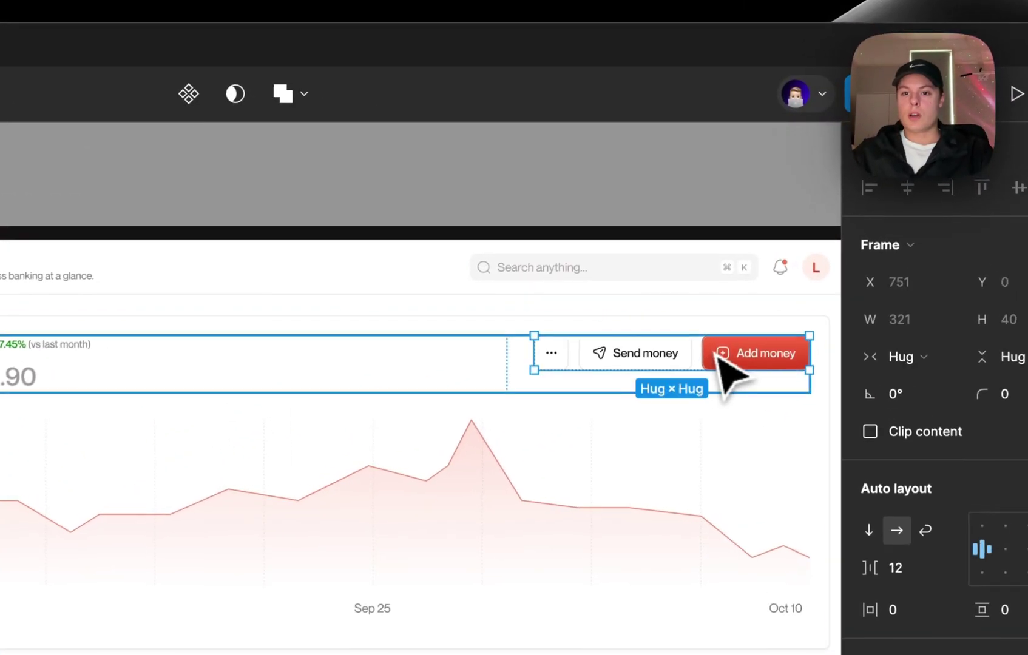
{"action": "left_click_drag", "start_coordinate": [718, 358], "coordinate": [310, 172]}
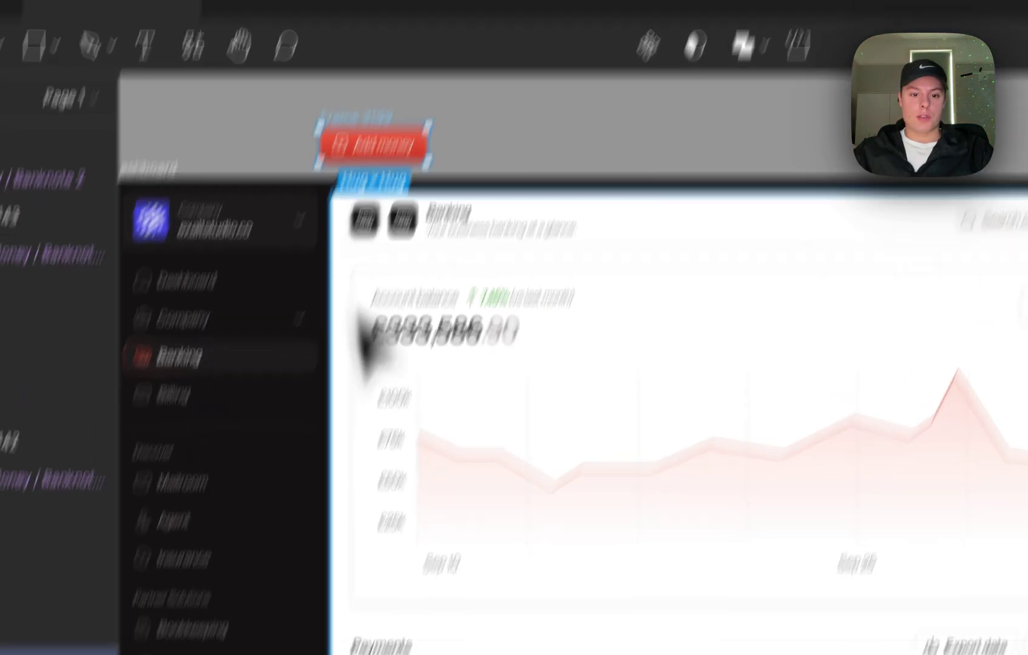
Place the red ticked checkbox from the payments table on the canvas beside the Add money button
{"action": "left_click", "coordinate": [493, 491]}
{"action": "double_click", "coordinate": [495, 503]}
{"action": "double_click", "coordinate": [495, 504]}
{"action": "double_click", "coordinate": [494, 504]}
{"action": "left_click_drag", "start_coordinate": [494, 503], "coordinate": [350, 151]}
{"action": "scroll", "coordinate": [350, 151], "scroll_direction": "up", "scroll_amount": 8}
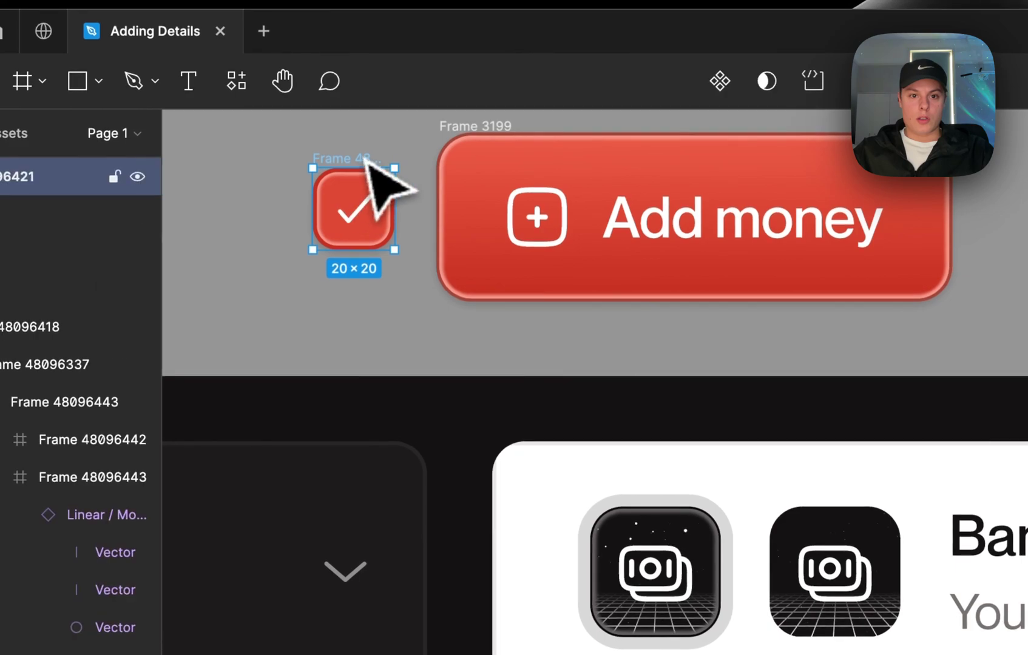
Examine the edges of the checkbox and Add money button up close, and compare them with the detailed Banking tile
{"action": "scroll", "coordinate": [375, 137], "scroll_direction": "up", "scroll_amount": 1}
{"action": "left_click", "coordinate": [379, 145]}
{"action": "scroll", "coordinate": [377, 174], "scroll_direction": "up", "scroll_amount": 1}
{"action": "scroll", "coordinate": [377, 174], "scroll_direction": "down", "scroll_amount": 1}
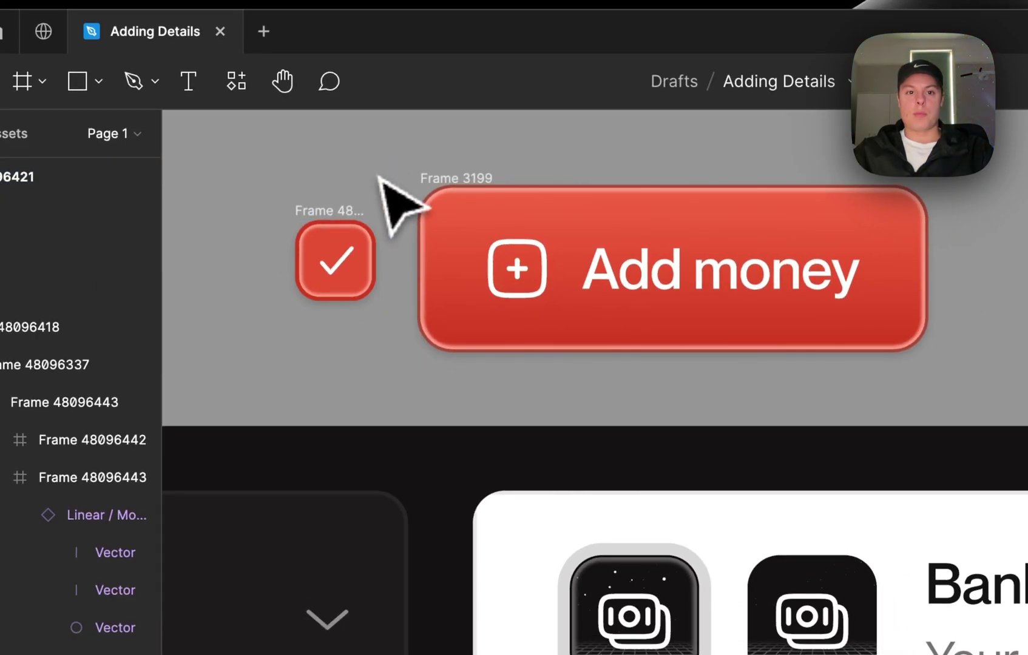
{"action": "scroll", "coordinate": [379, 183], "scroll_direction": "up", "scroll_amount": 1}
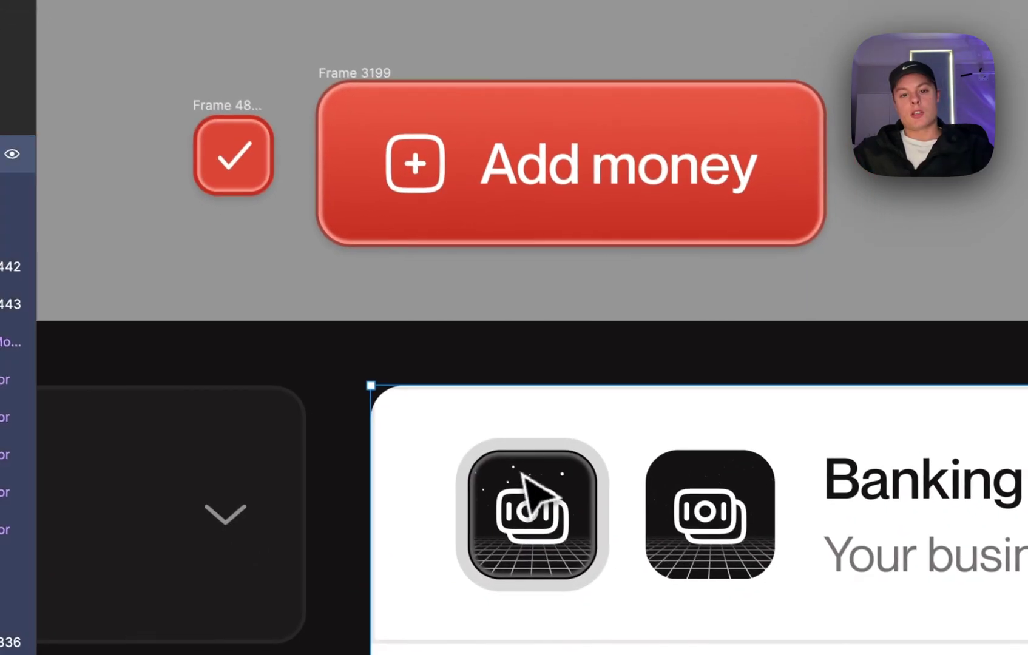
{"action": "left_click", "coordinate": [509, 467]}
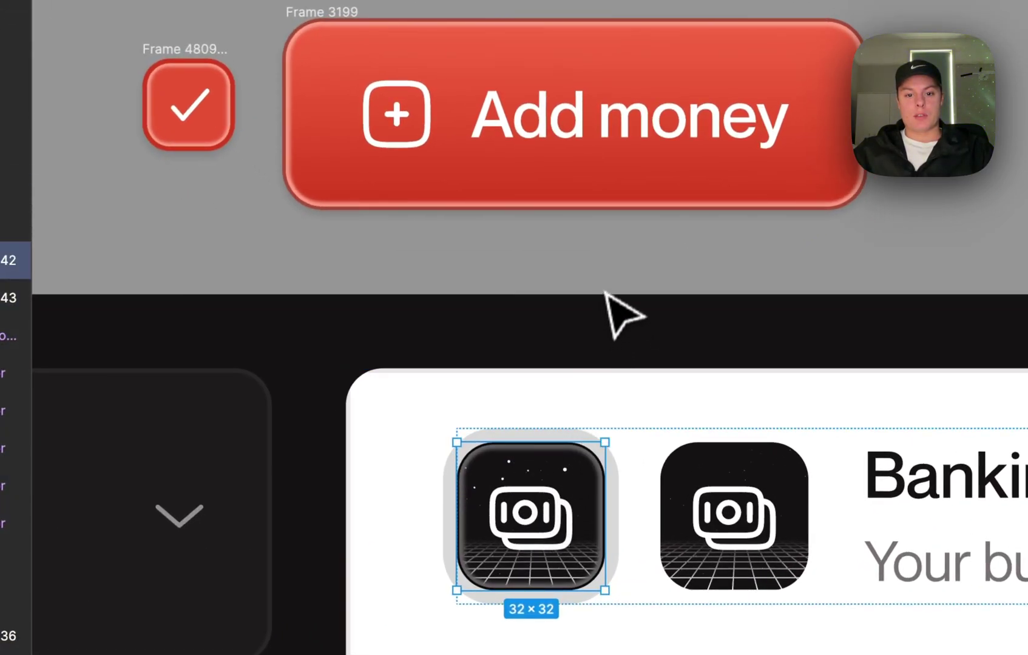
{"action": "left_click", "coordinate": [605, 295]}
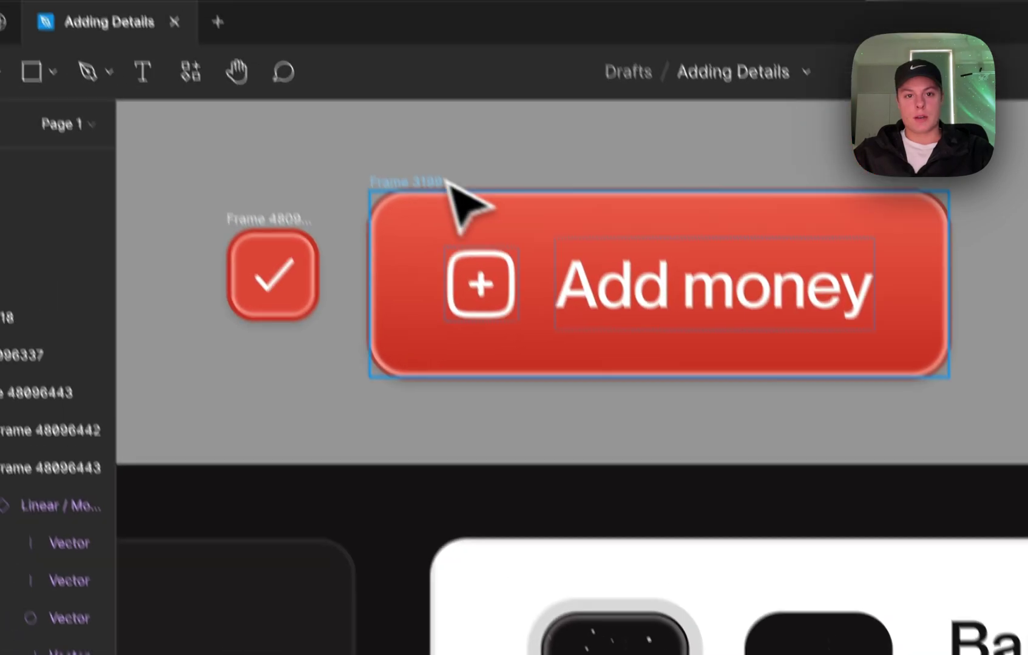
Inspect the Add money button and the ticked checkbox on the canvas in turn, selecting and deselecting each
{"action": "left_click", "coordinate": [329, 13]}
{"action": "left_click", "coordinate": [248, 184]}
{"action": "left_click", "coordinate": [440, 250]}
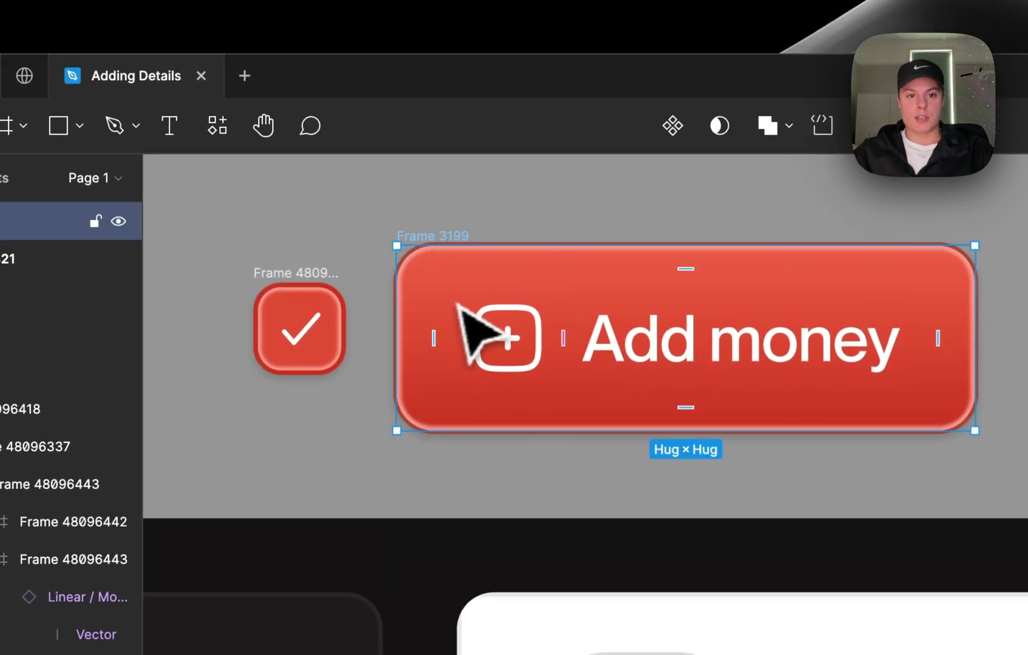
{"action": "left_click", "coordinate": [310, 286]}
{"action": "left_click", "coordinate": [381, 424]}
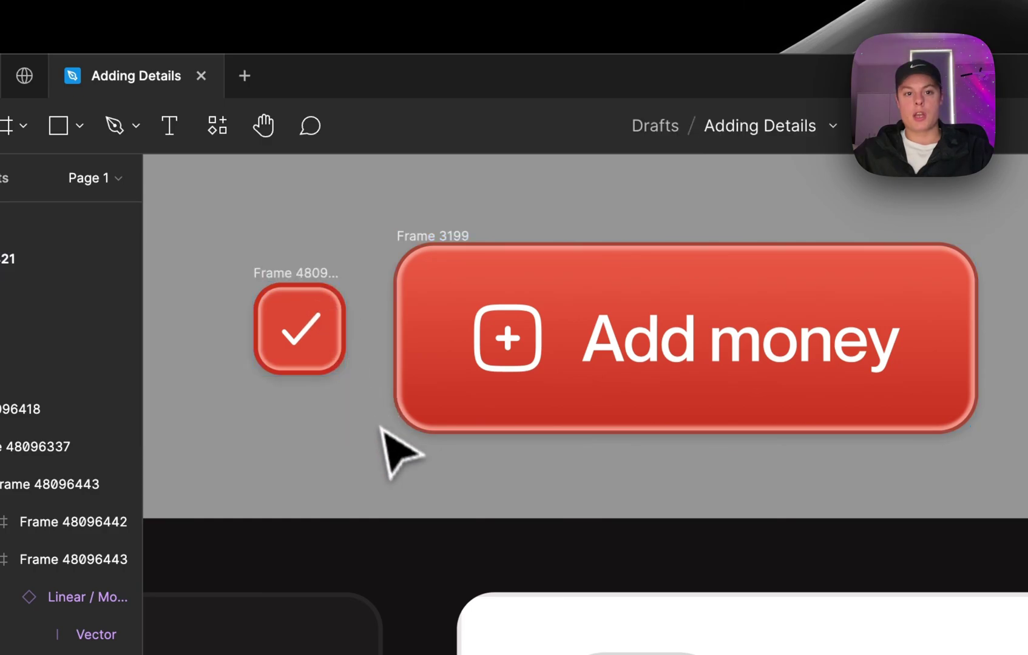
{"action": "left_click", "coordinate": [314, 317]}
{"action": "left_click", "coordinate": [417, 250]}
{"action": "left_click", "coordinate": [716, 184]}
Select the detailed Banking tile frame and inspect it beside the plain tile at several magnifications
{"action": "left_click", "coordinate": [354, 471], "text": "super"}
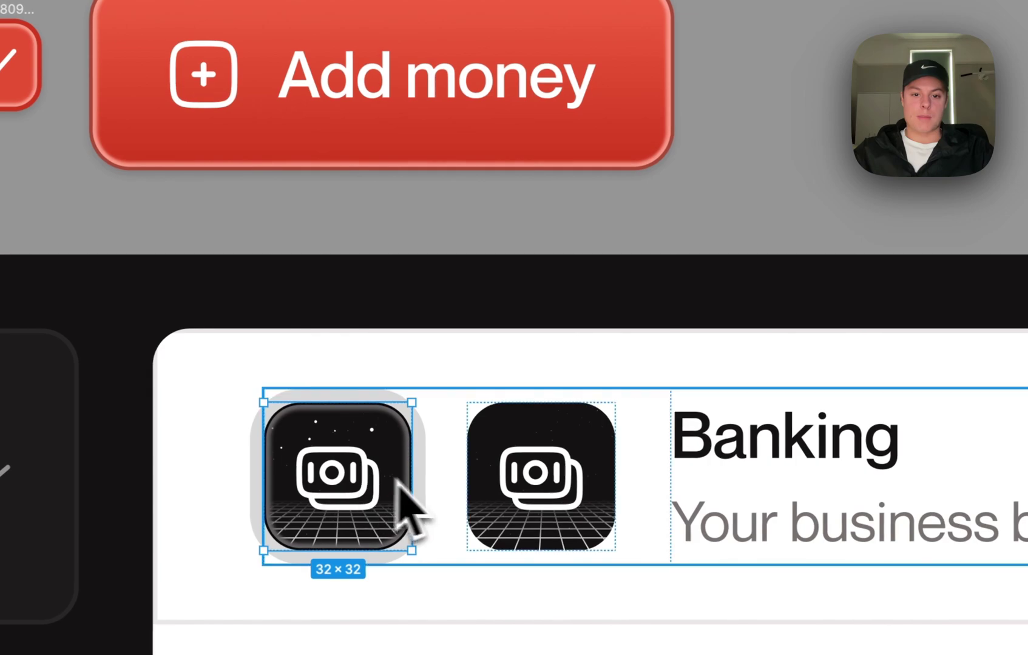
{"action": "left_click", "coordinate": [649, 239]}
{"action": "scroll", "coordinate": [490, 296], "scroll_direction": "down", "scroll_amount": 3}
{"action": "scroll", "coordinate": [482, 302], "scroll_direction": "down", "scroll_amount": 4}
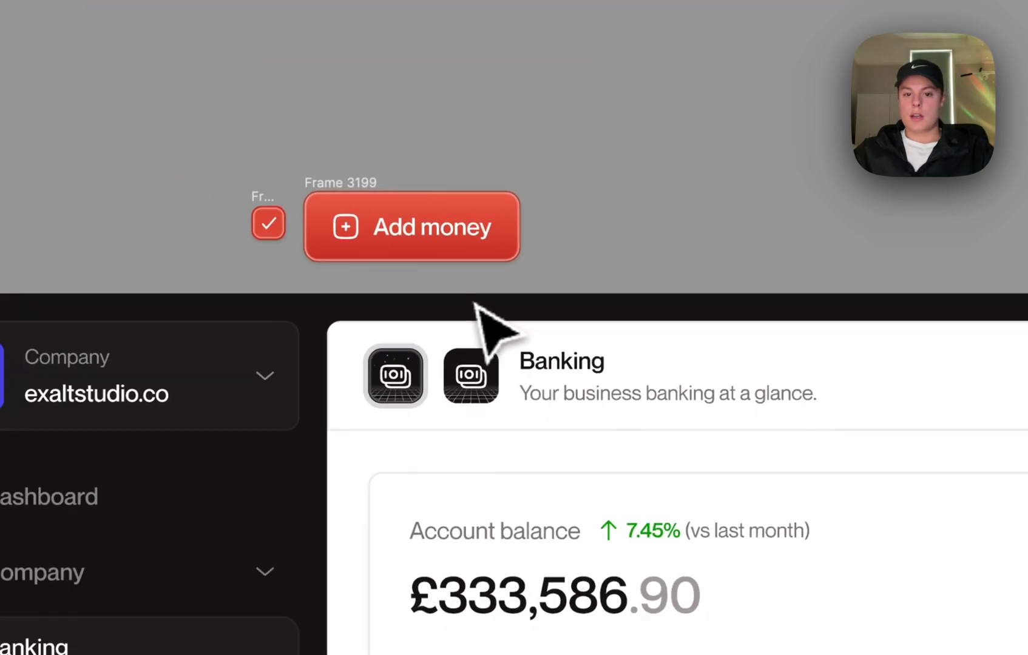
{"action": "scroll", "coordinate": [434, 379], "scroll_direction": "up", "scroll_amount": 4}
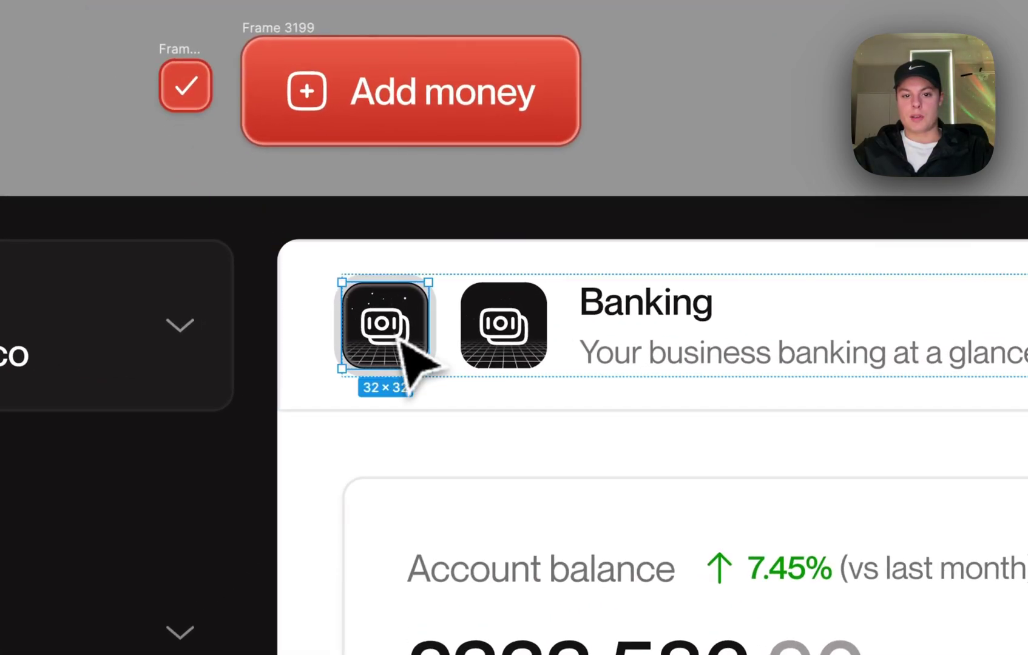
{"action": "scroll", "coordinate": [398, 337], "scroll_direction": "up", "scroll_amount": 2}
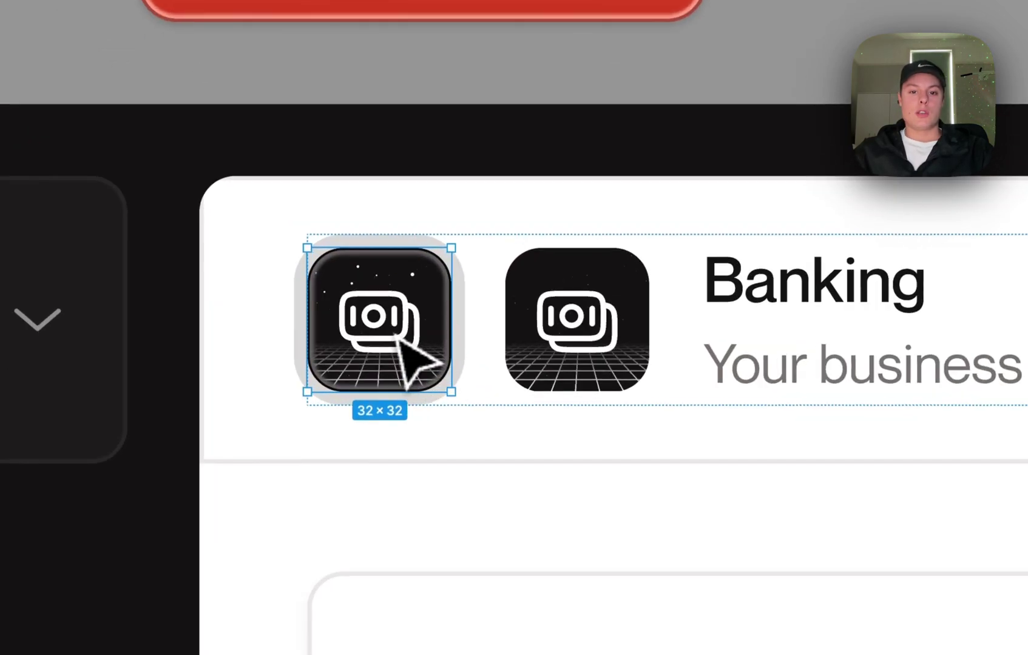
{"action": "left_click_drag", "start_coordinate": [387, 329], "coordinate": [667, 68]}
{"action": "key", "text": "super+z"}
{"action": "left_click", "coordinate": [669, 68]}
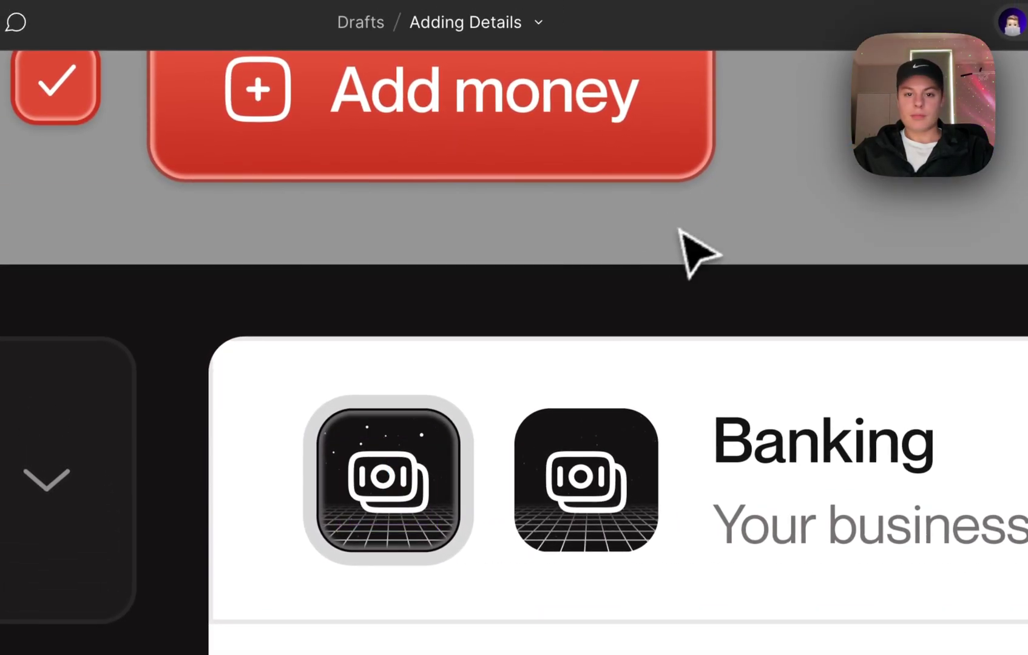
Try shifting the star pattern inside the detailed Banking tile and undo the move
{"action": "scroll", "coordinate": [425, 498], "scroll_direction": "up", "scroll_amount": 5}
{"action": "scroll", "coordinate": [358, 421], "scroll_direction": "down", "scroll_amount": 2}
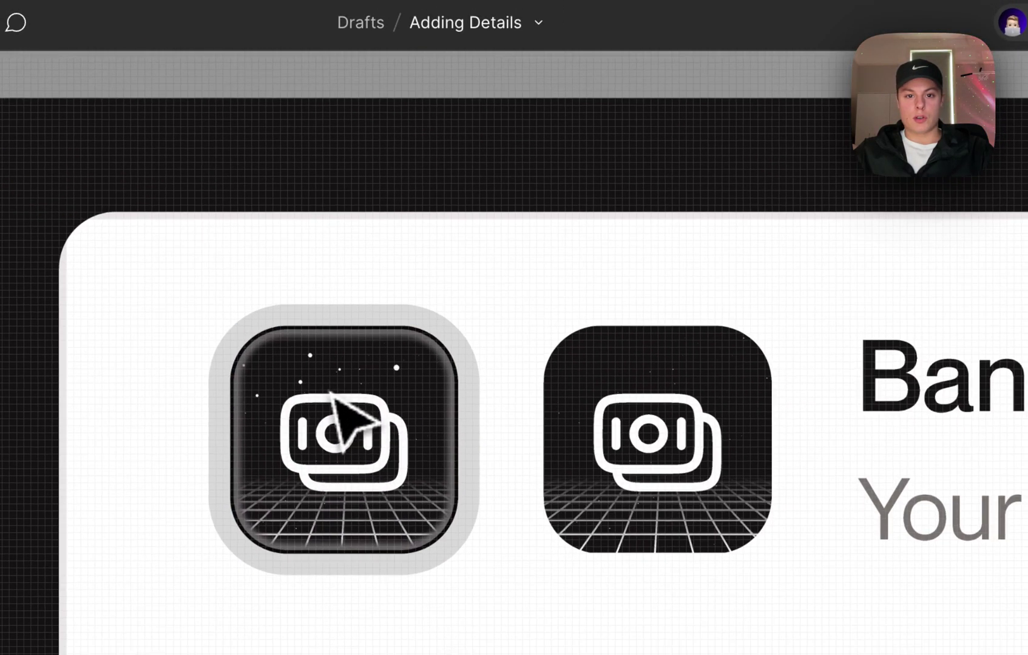
{"action": "scroll", "coordinate": [332, 394], "scroll_direction": "down", "scroll_amount": 3}
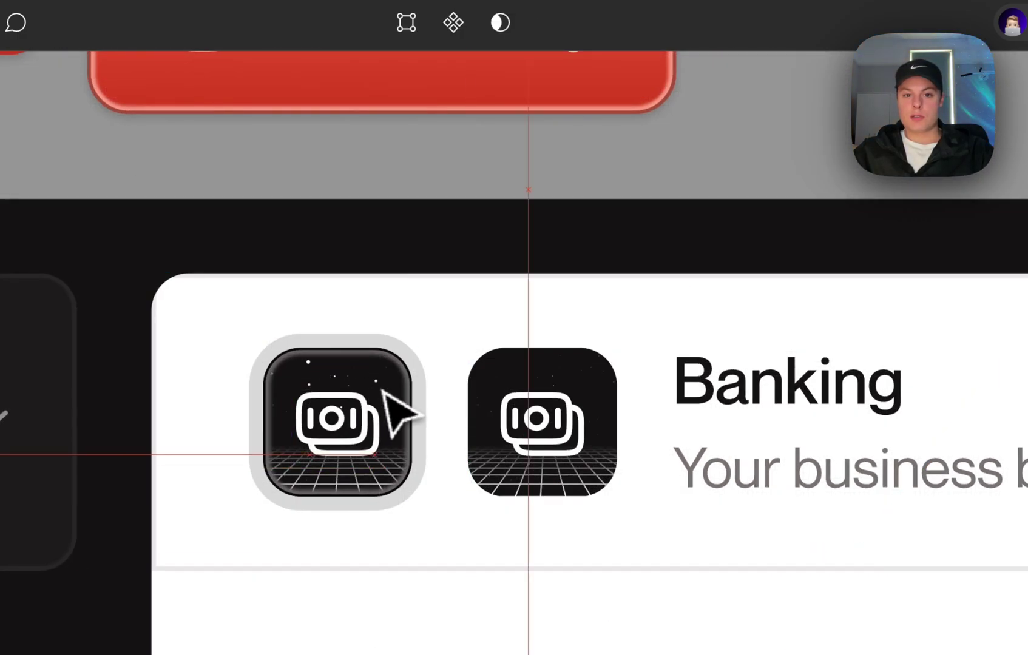
{"action": "scroll", "coordinate": [382, 391], "scroll_direction": "down", "scroll_amount": 2}
{"action": "scroll", "coordinate": [635, 232], "scroll_direction": "down", "scroll_amount": 2}
{"action": "key", "text": "super+z"}
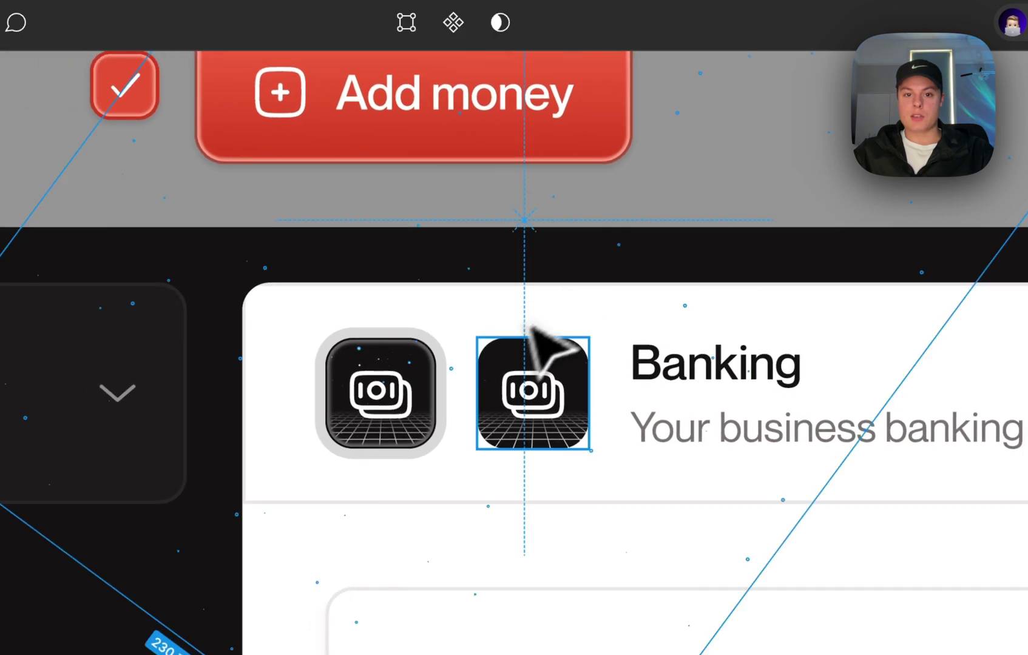
Examine the perspective grid vector in the detailed Banking tile, and compare the tile with the Add money button and checkbox
{"action": "scroll", "coordinate": [497, 343], "scroll_direction": "up", "scroll_amount": 2}
{"action": "left_click", "coordinate": [364, 460]}
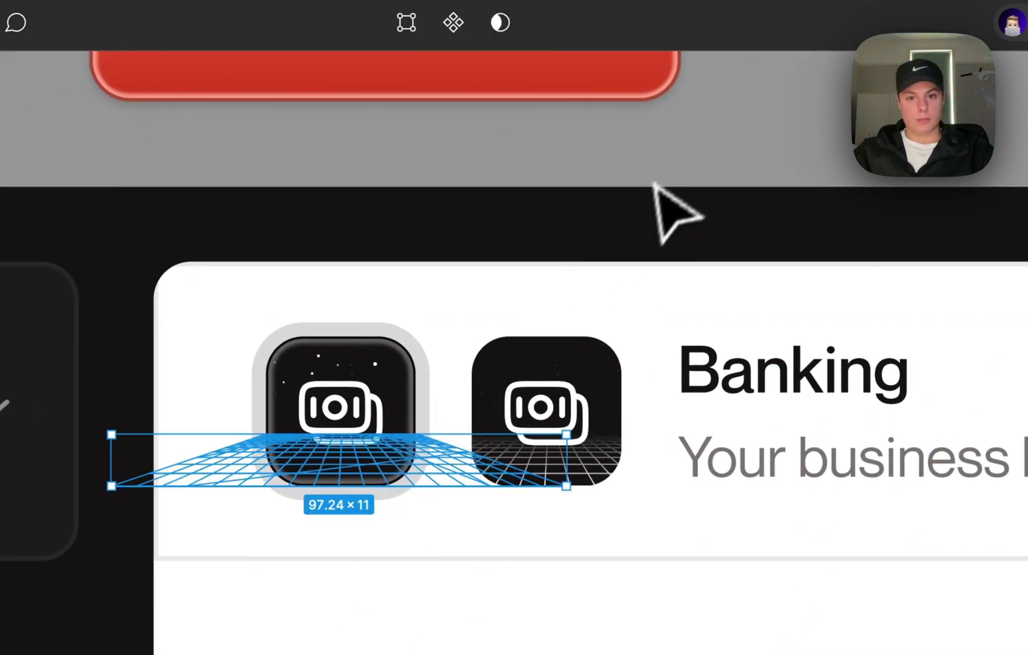
{"action": "left_click", "coordinate": [687, 144]}
{"action": "scroll", "coordinate": [486, 390], "scroll_direction": "down", "scroll_amount": 2}
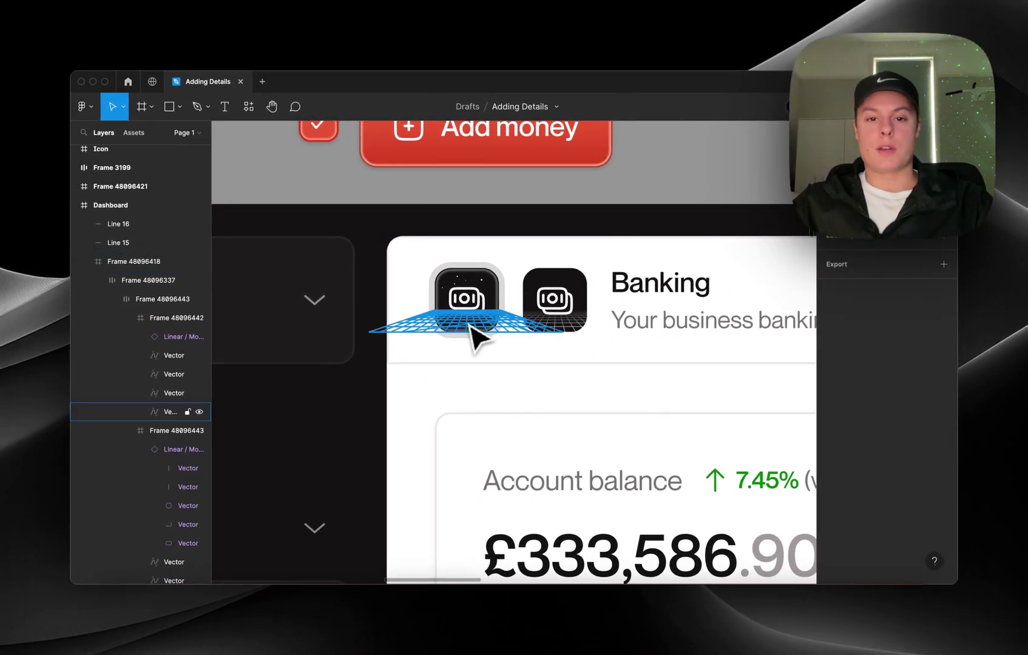
{"action": "scroll", "coordinate": [473, 331], "scroll_direction": "down", "scroll_amount": 5}
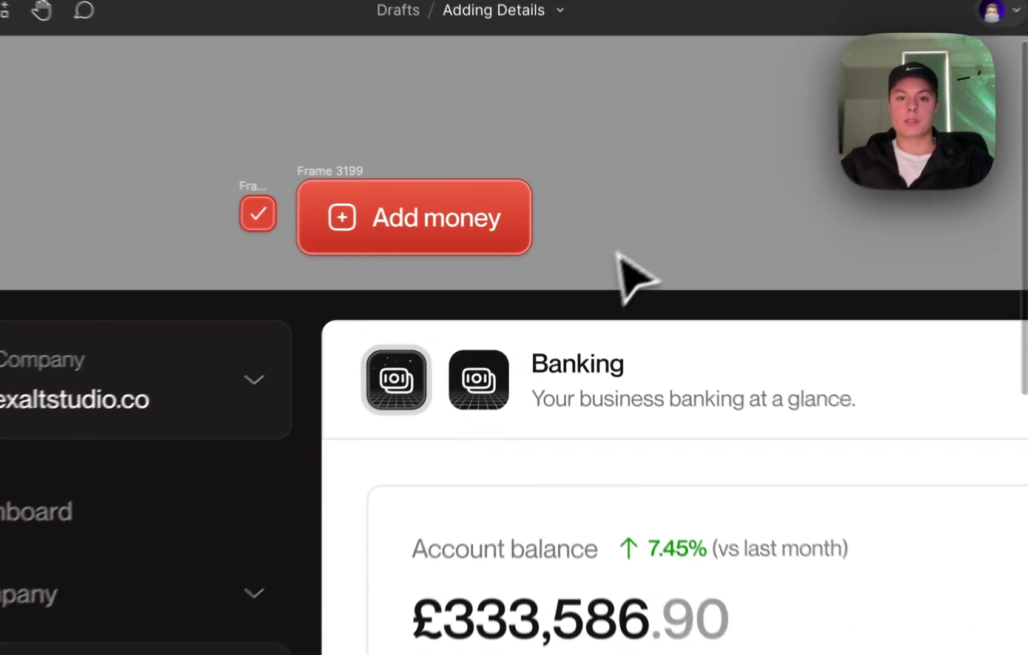
{"action": "scroll", "coordinate": [461, 315], "scroll_direction": "down", "scroll_amount": 3}
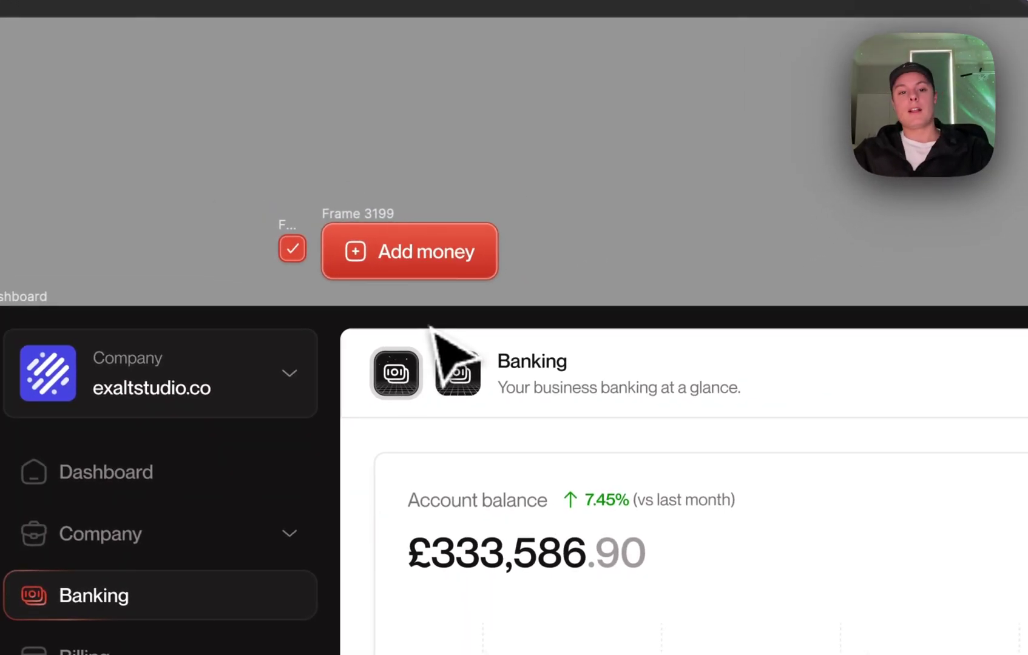